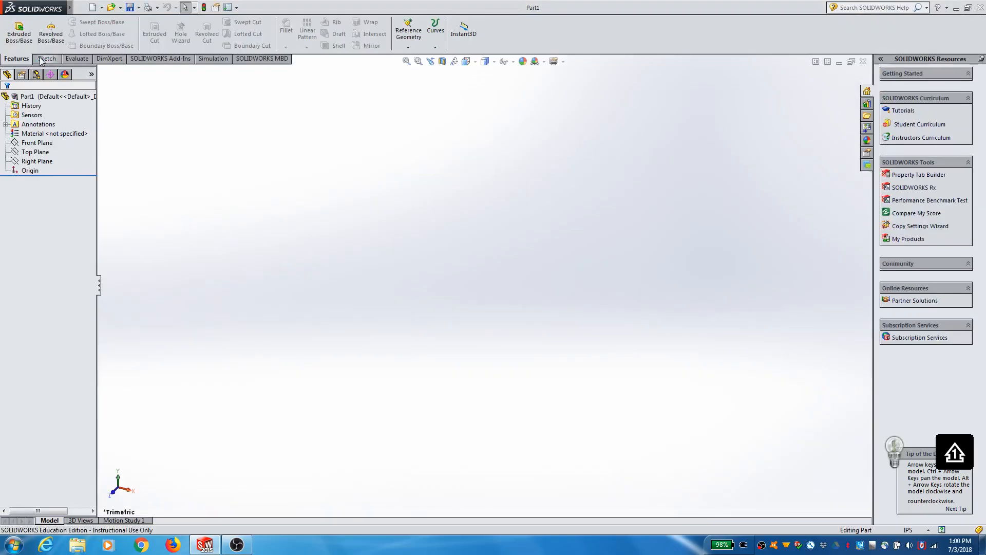
- Sketch a center rectangle about 1.94 by 1.98 in on the Front Plane, centered on the origin
left_click(49, 59)
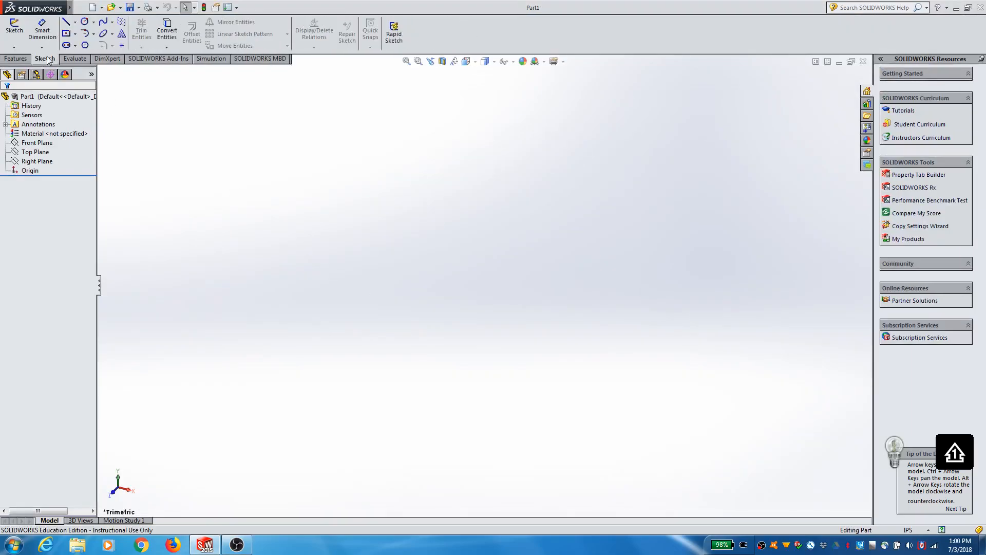
left_click(19, 40)
left_click(549, 220)
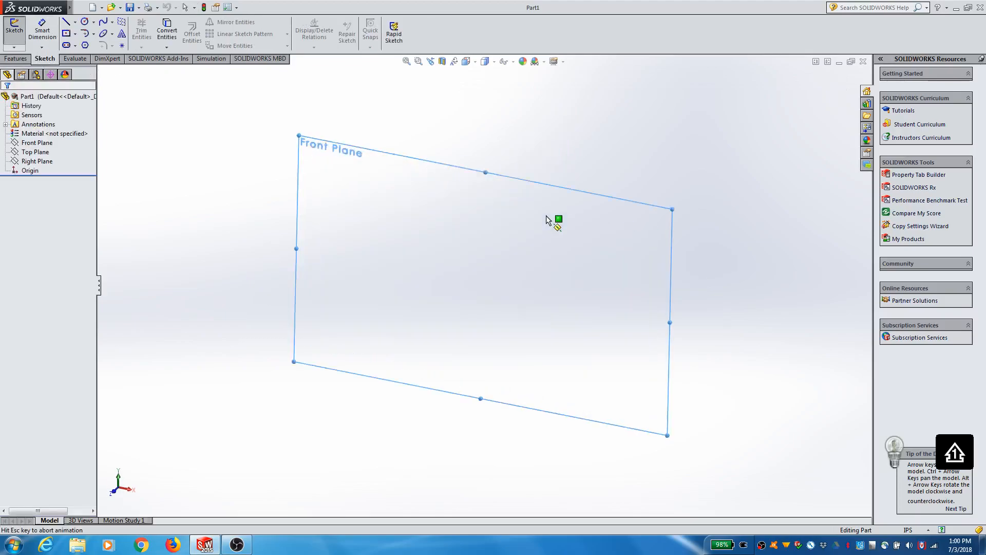
left_click(67, 34)
left_click(483, 285)
left_click(413, 213)
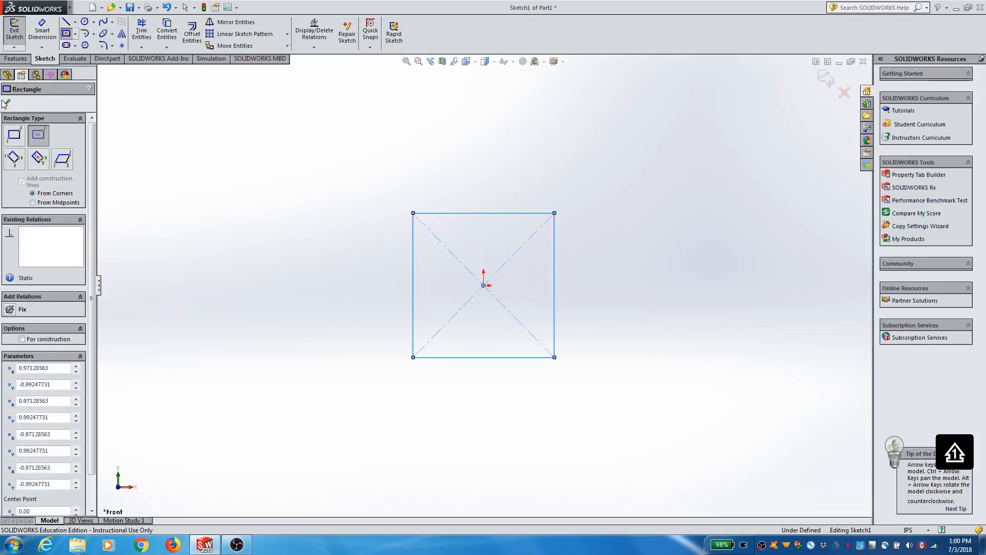
left_click(6, 102)
- Dimension the rectangle's width and height to 2 in each and finish the sketch
key("d")
left_click(486, 213)
left_click(488, 195)
type("2")
key("Return")
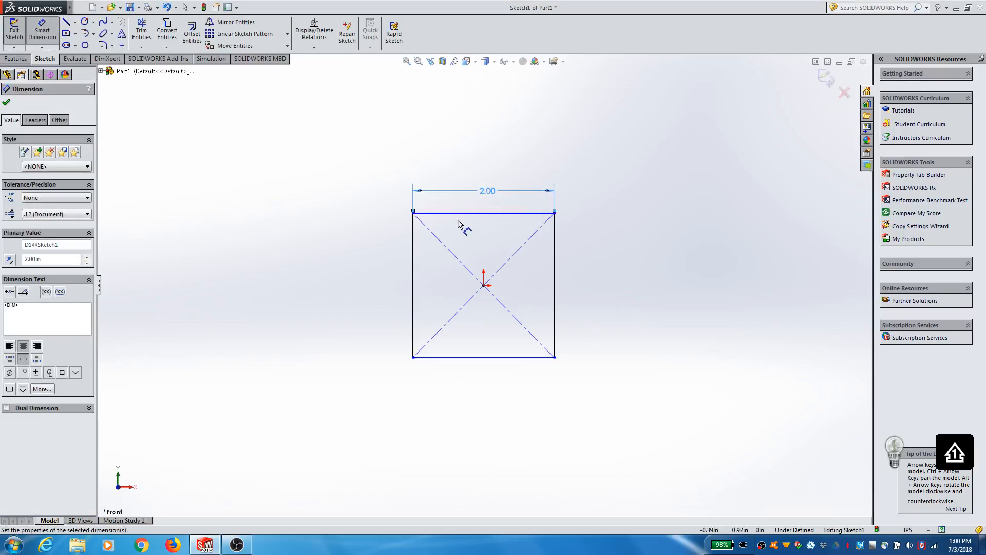
left_click(413, 262)
left_click(366, 283)
type("2")
key("Return")
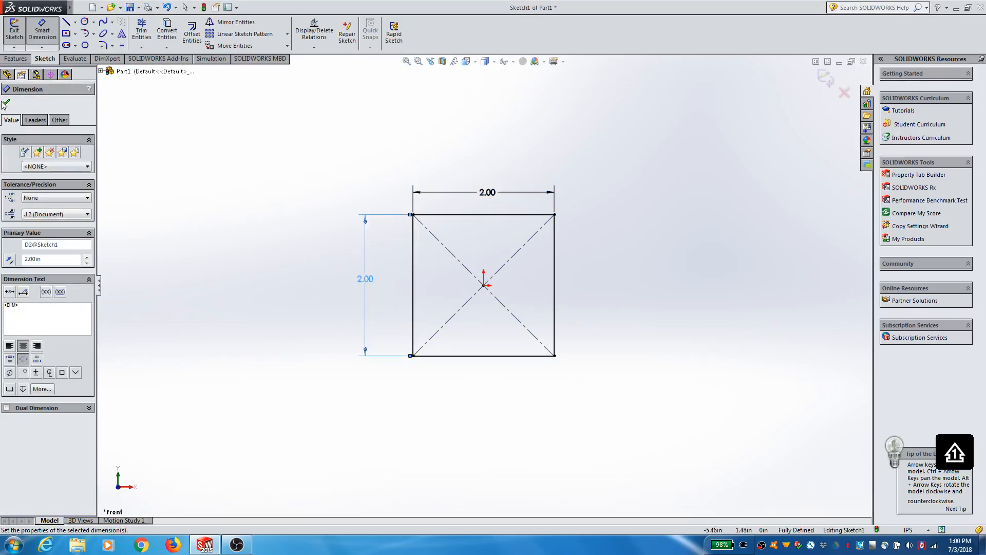
left_click(5, 104)
left_click(21, 31)
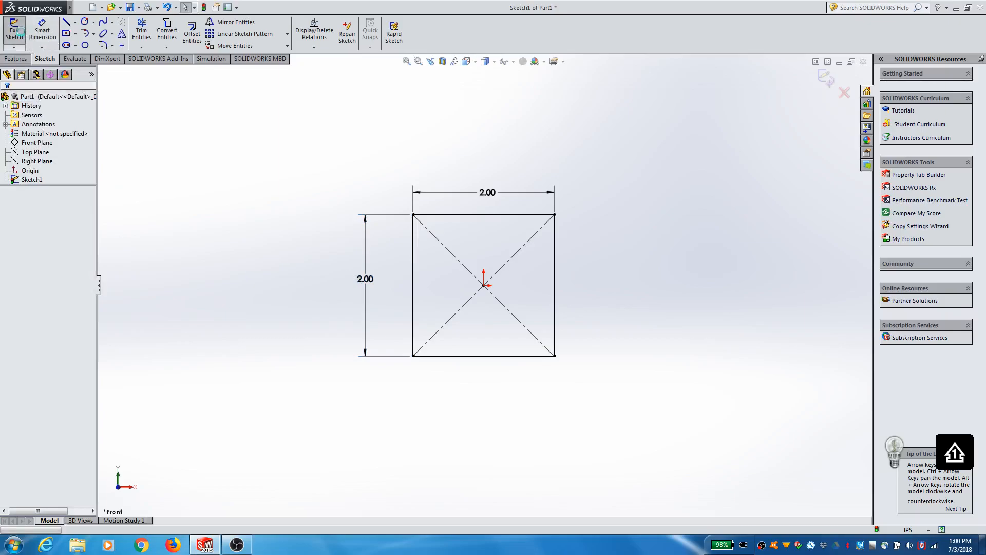
- Extrude the square sketch as a blind boss with a depth of 2 in
left_click(16, 59)
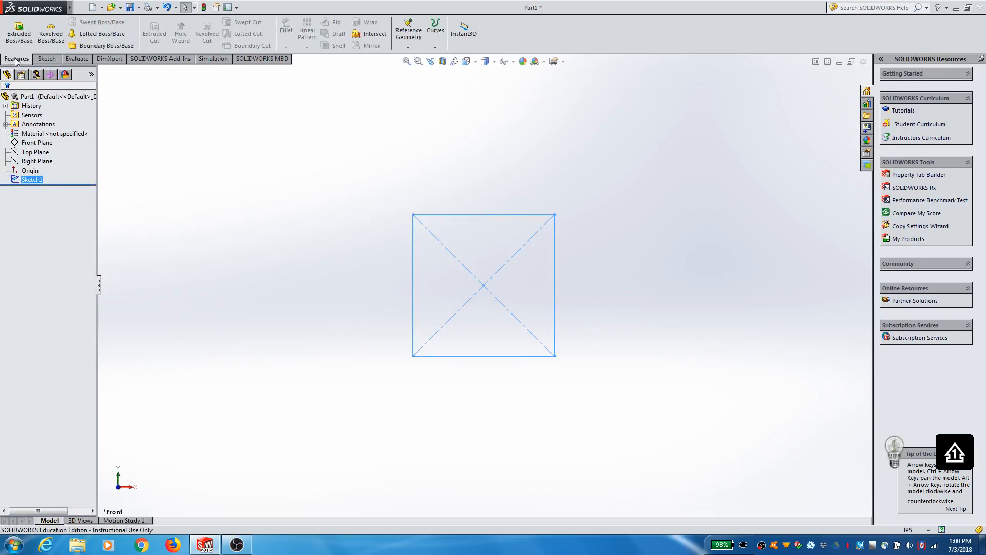
left_click(19, 37)
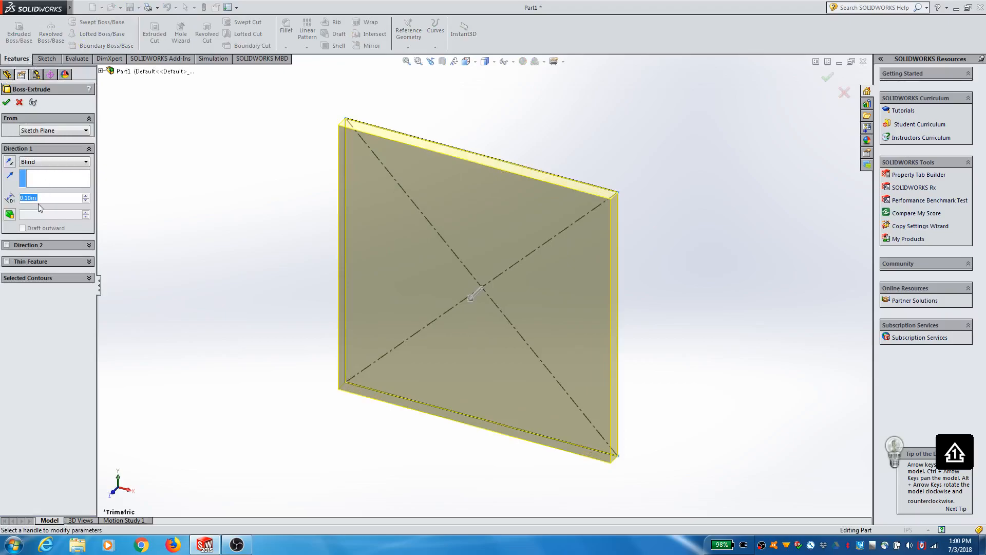
type("2")
key("Return")
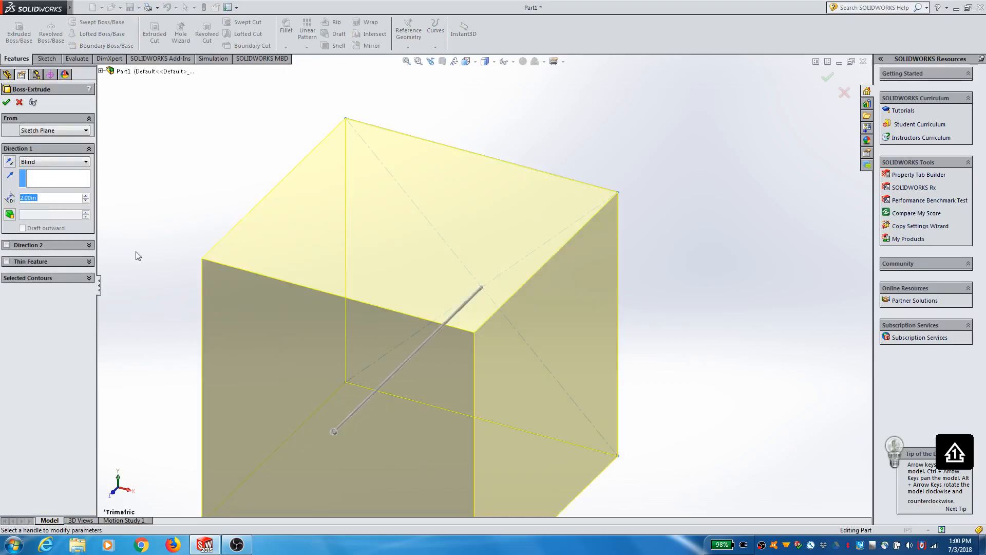
left_click(6, 102)
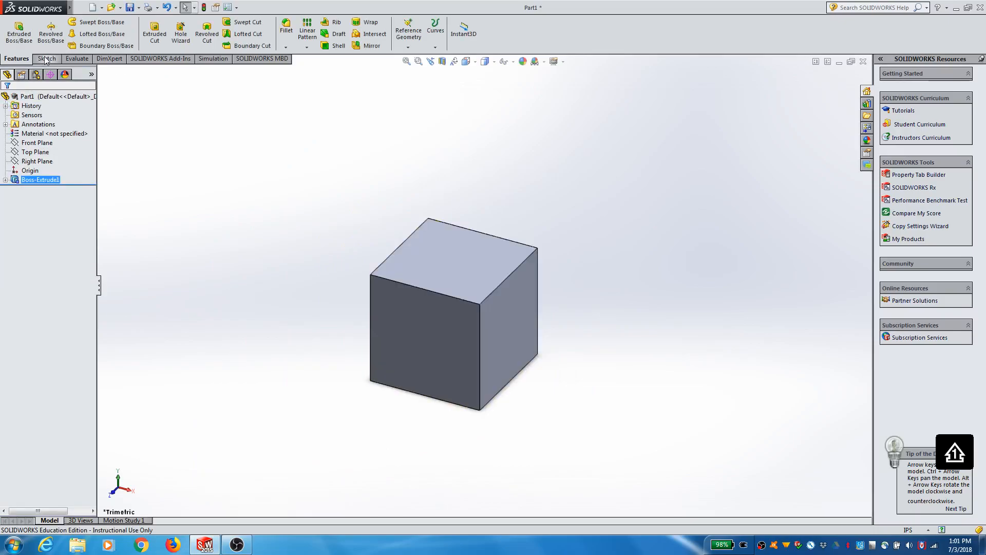
- Sketch a circle with a radius of about 0.56 in on the cube's front face, centered on the origin
left_click(47, 59)
left_click(15, 26)
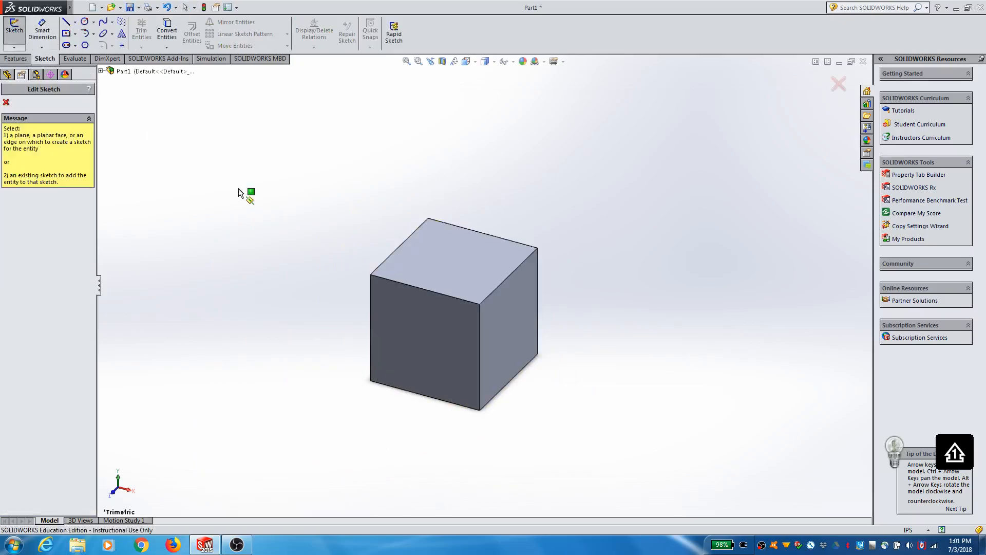
left_click(404, 324)
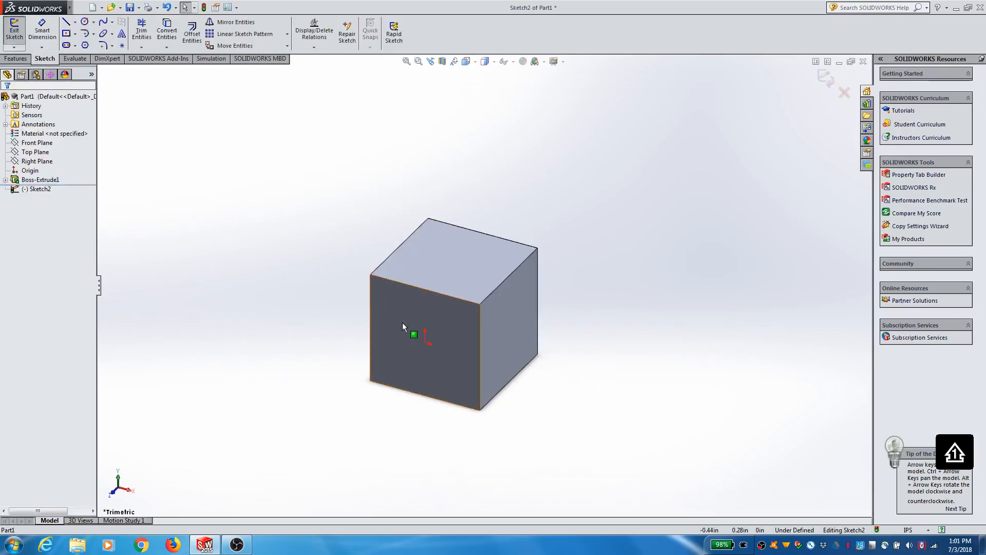
left_click(84, 23)
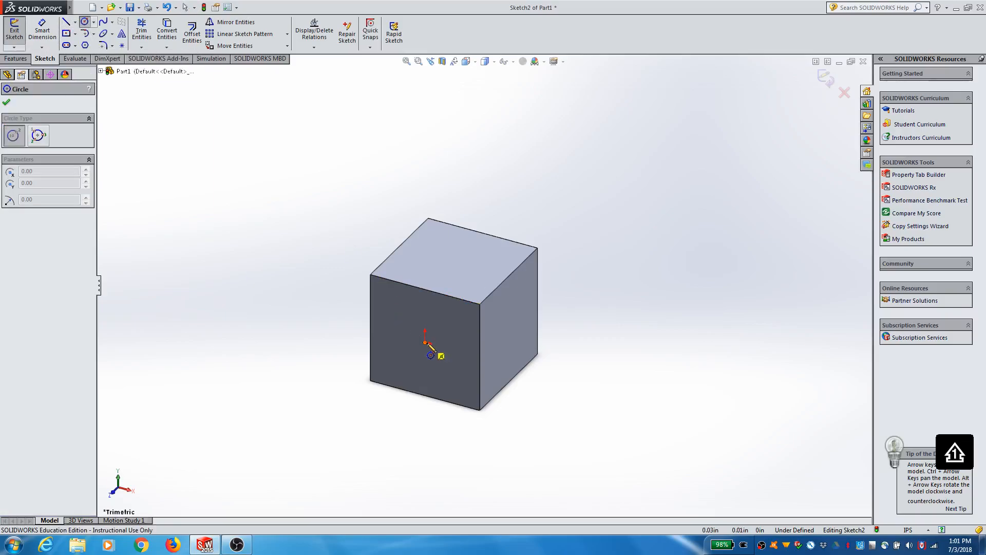
left_click(426, 343)
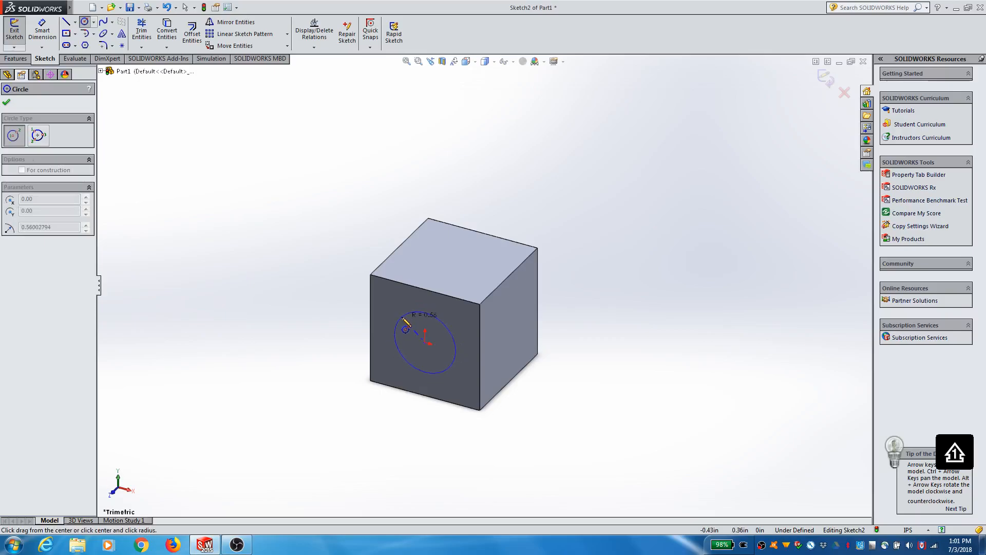
left_click(405, 321)
left_click(7, 103)
- Dimension the circle's diameter to 1 in and finish the sketch
left_click(42, 29)
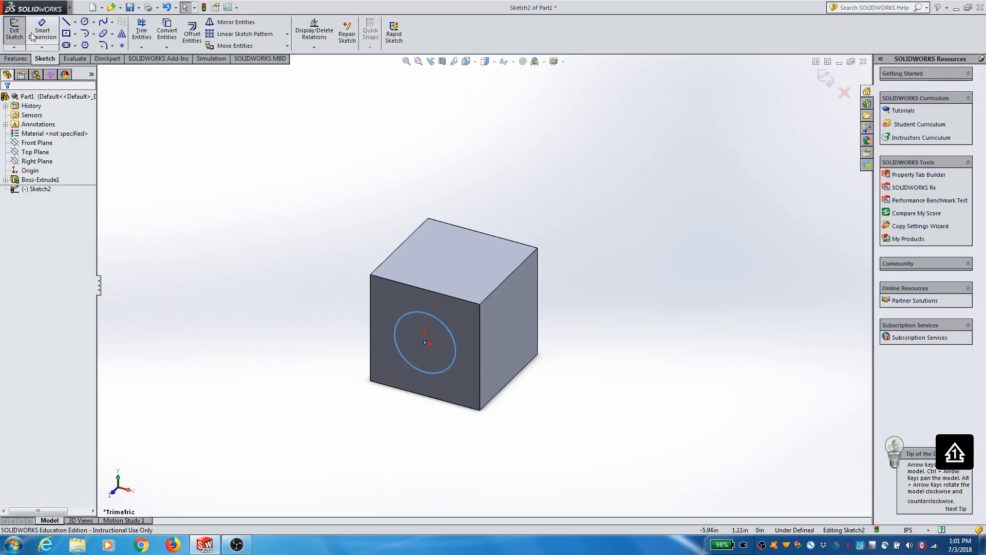
left_click(410, 317)
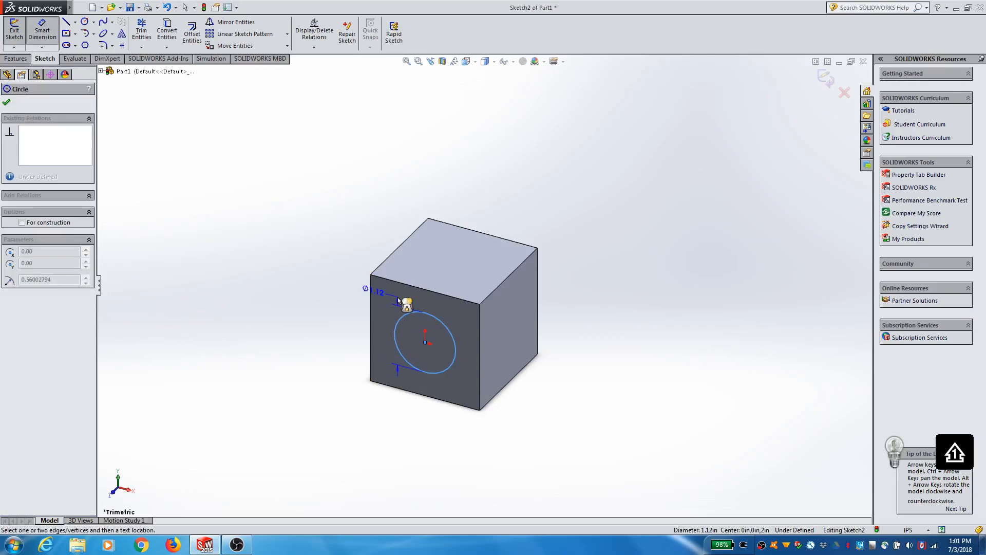
left_click(387, 322)
type("1")
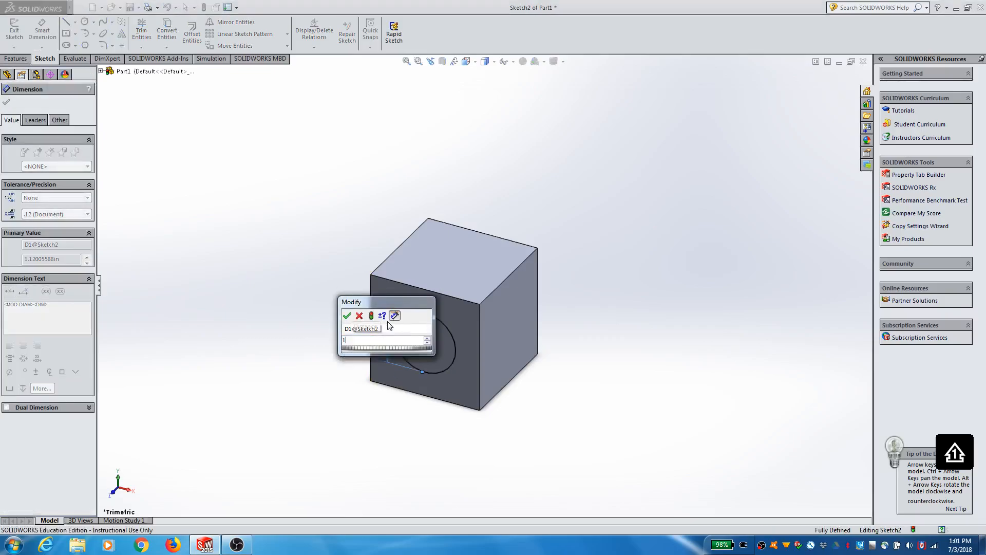
key("Return")
left_click(7, 101)
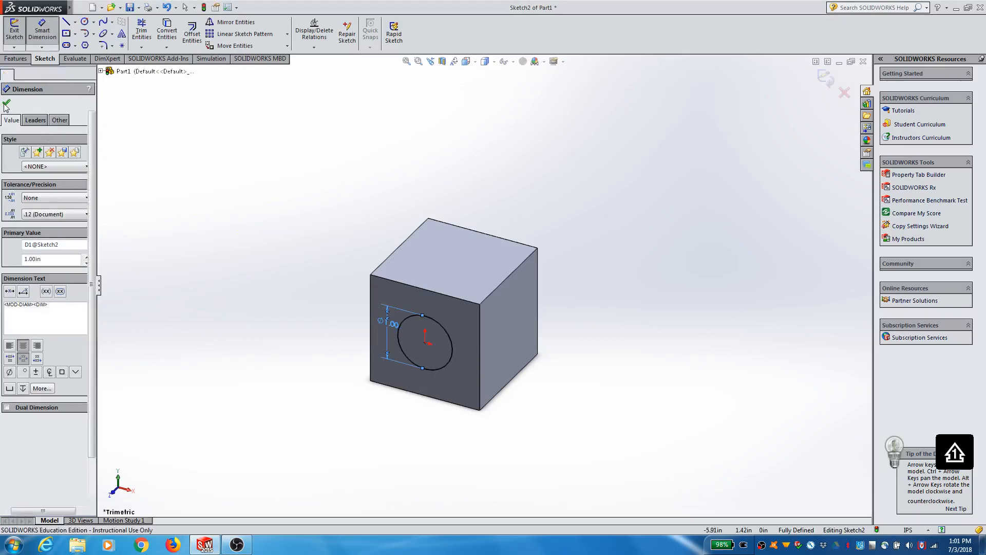
left_click(15, 40)
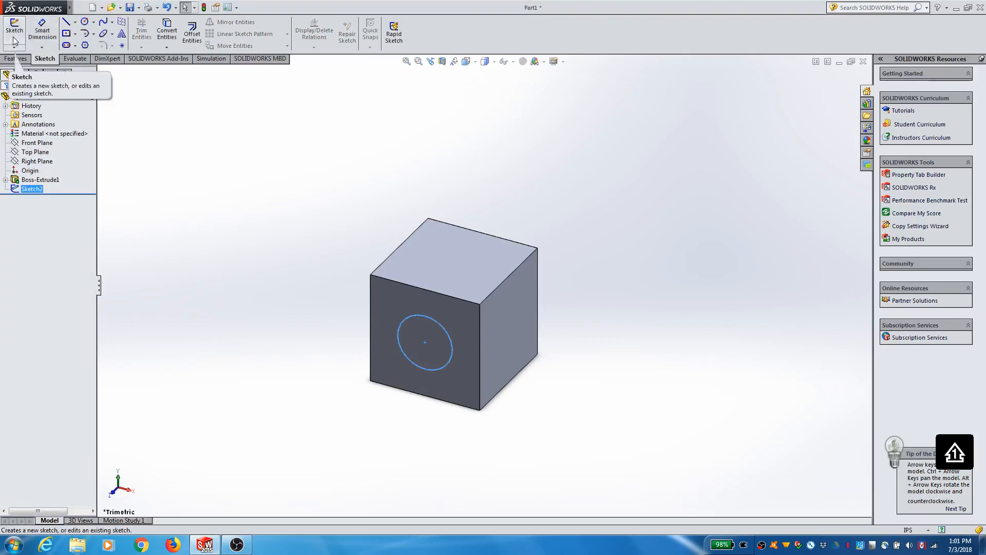
- Cut the circle 2 in deep through the cube with a blind Extruded Cut
left_click(16, 58)
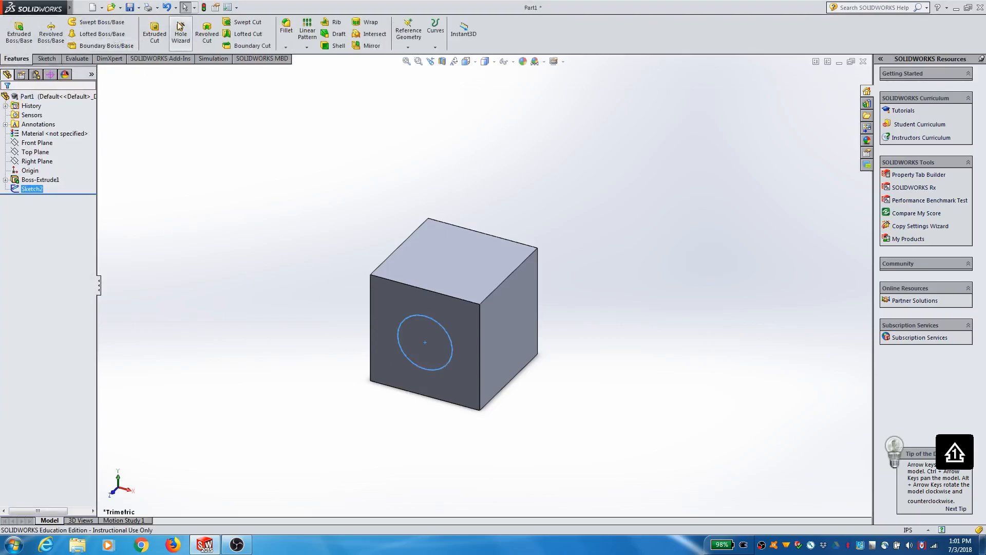
left_click(155, 35)
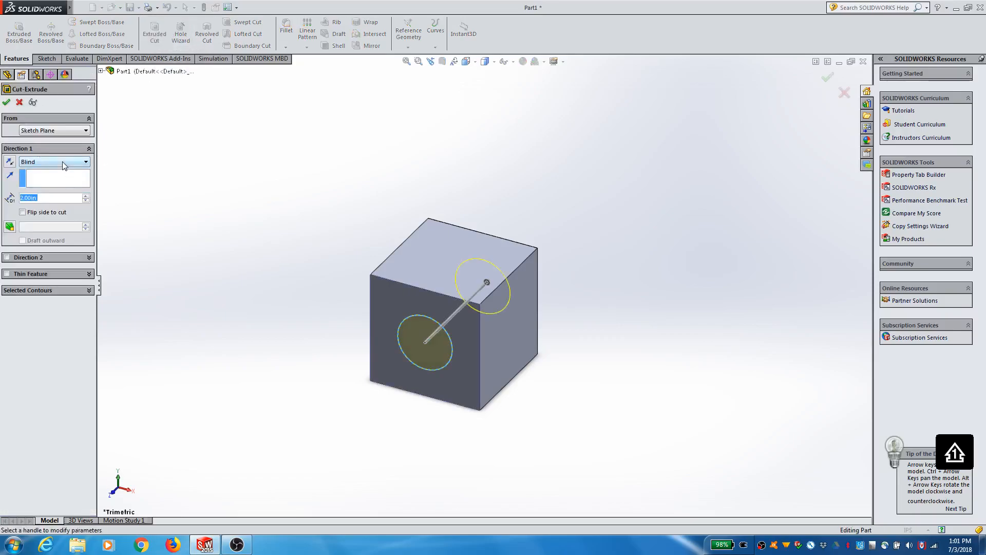
left_click(6, 102)
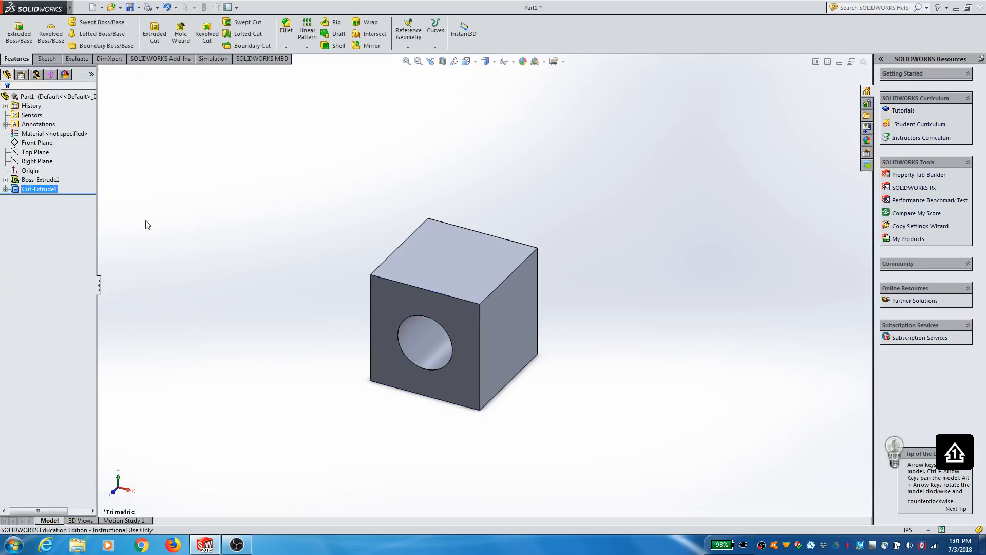
middle_click_drag(309, 359, 321, 317)
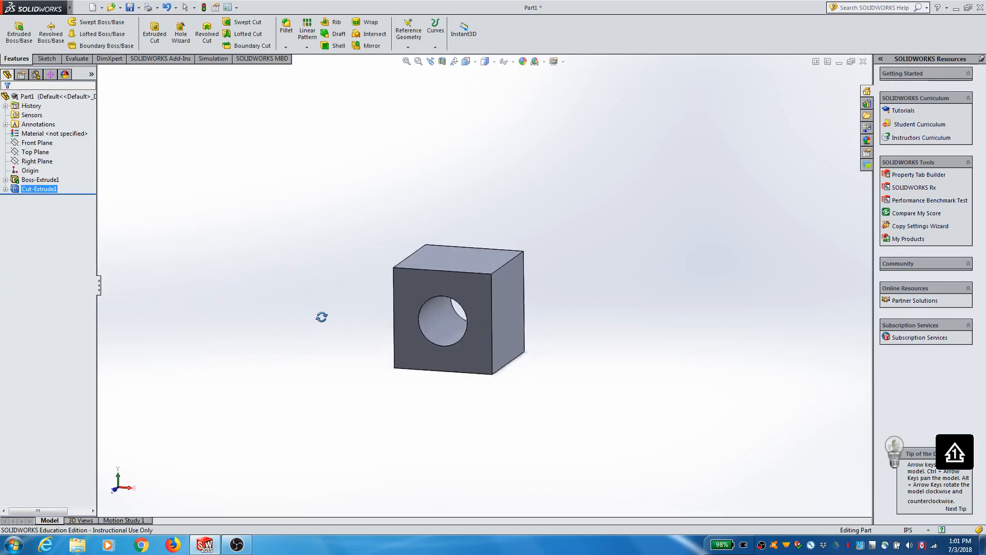
scroll(334, 316, "down", 2)
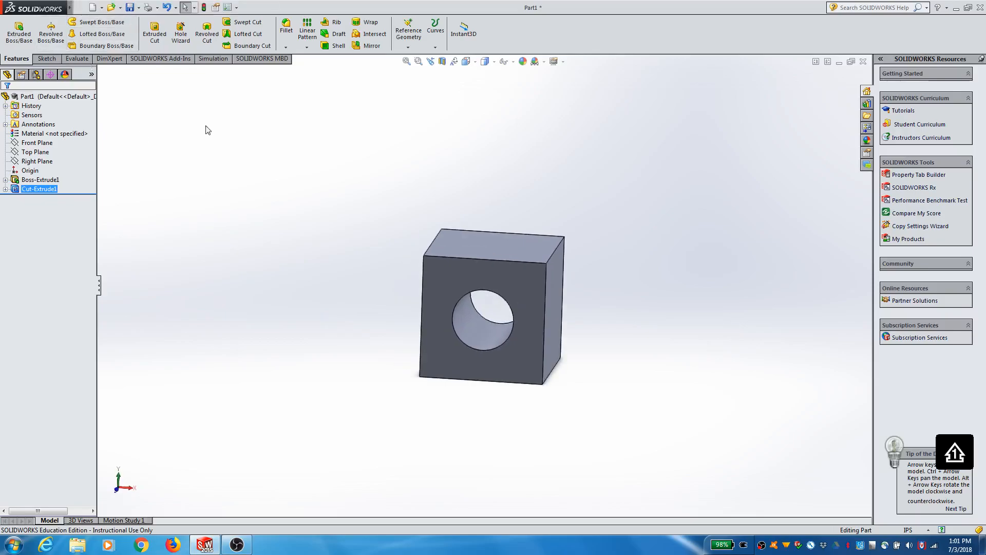
- Save the part to the Desktop as "Block with Hole"
left_click(130, 8)
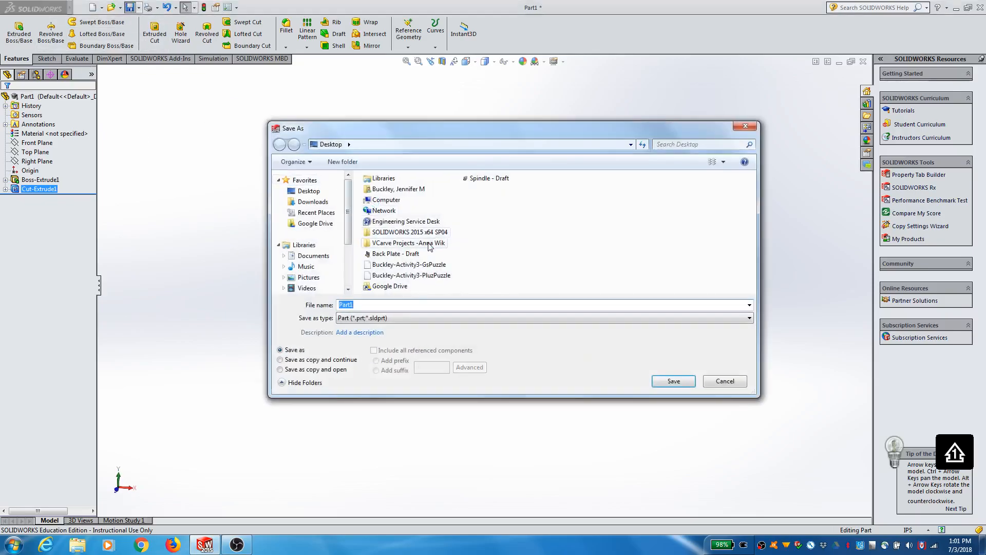
left_click(309, 191)
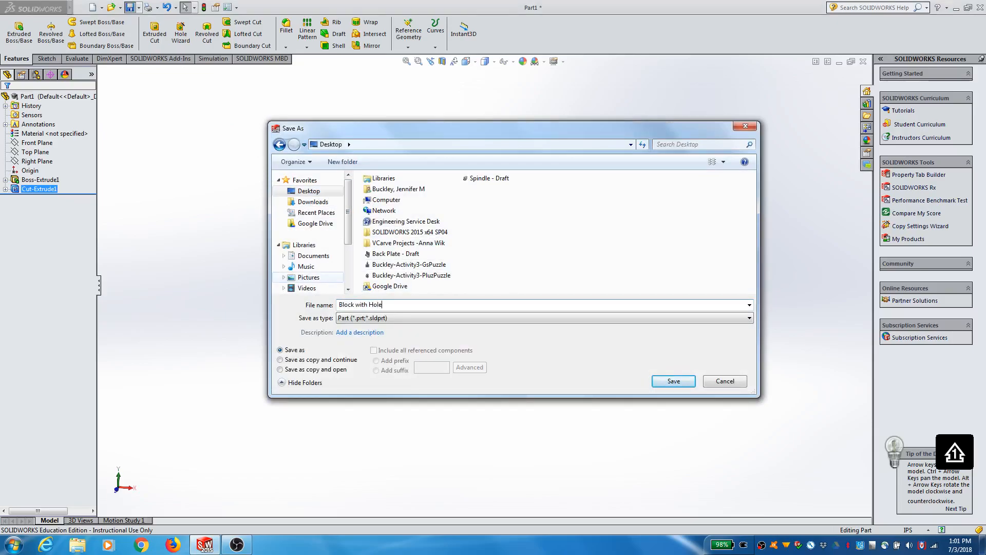
key("Return")
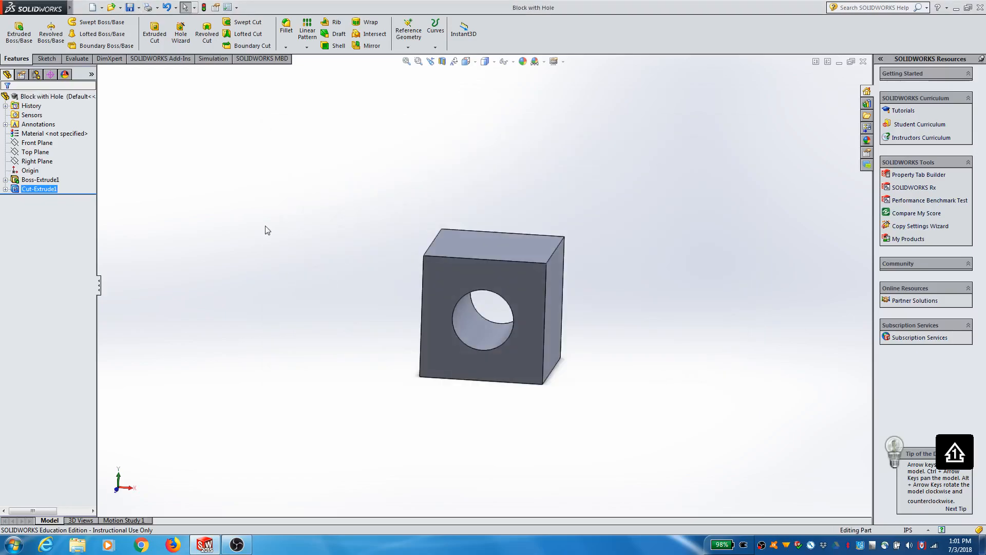
- Create a new part document and start a sketch on its Front Plane
left_click(94, 7)
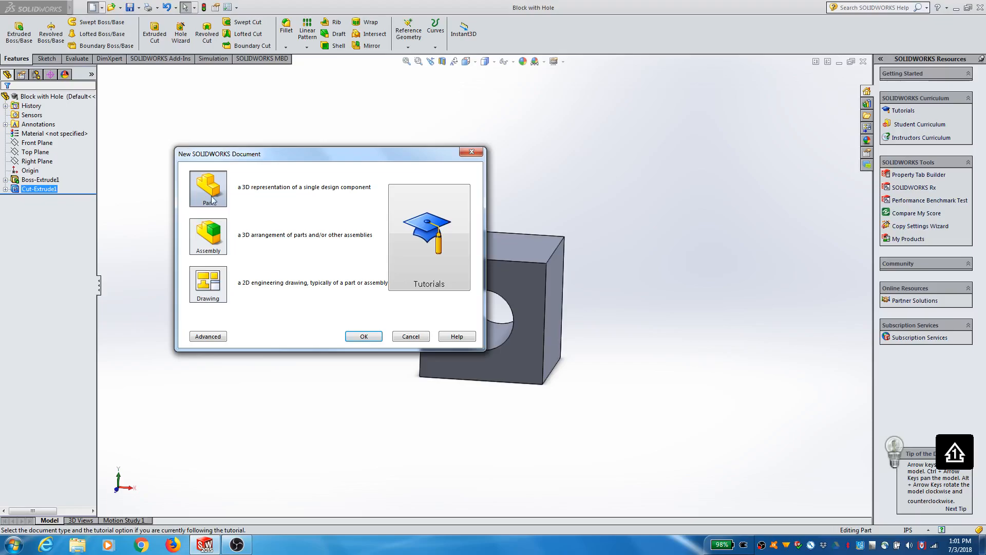
left_click(364, 336)
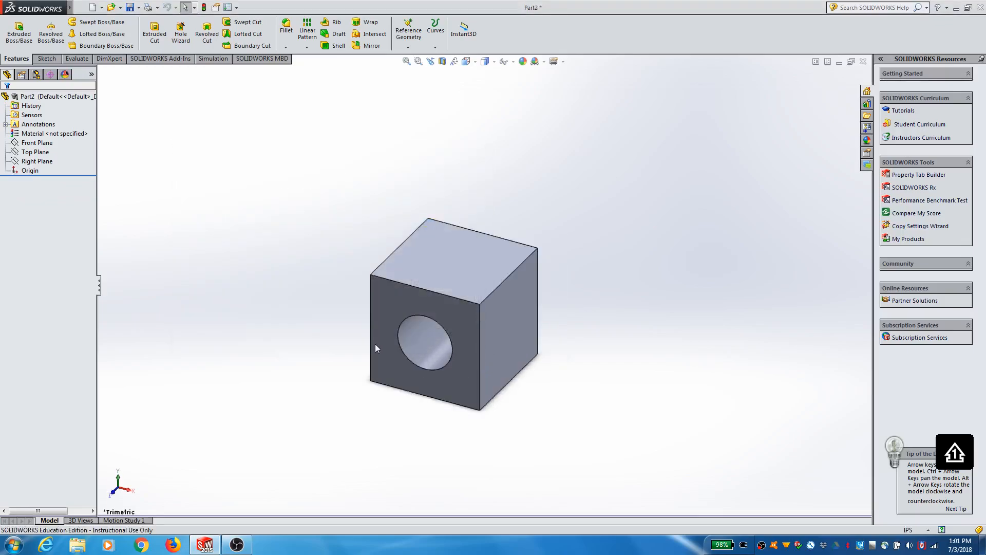
left_click(47, 59)
left_click(15, 27)
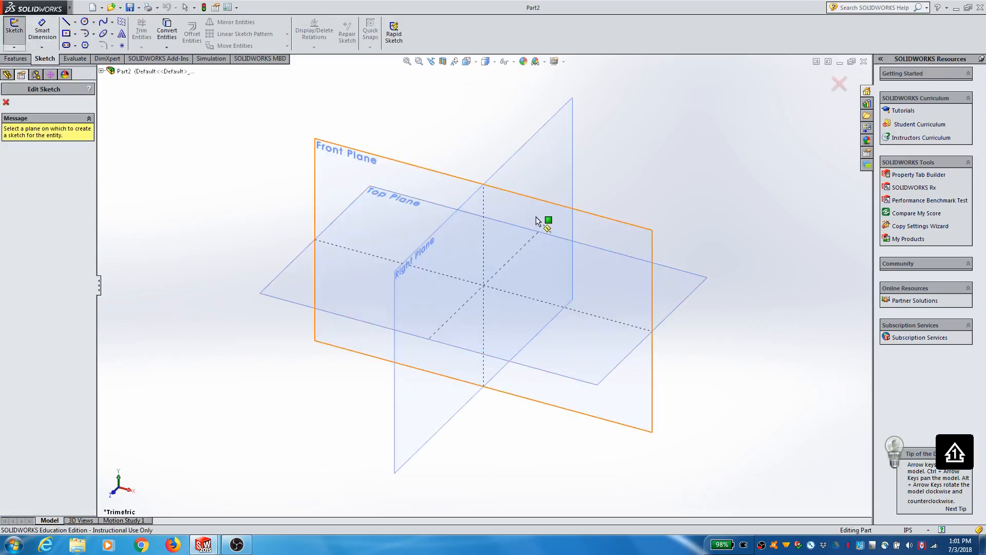
left_click(535, 221)
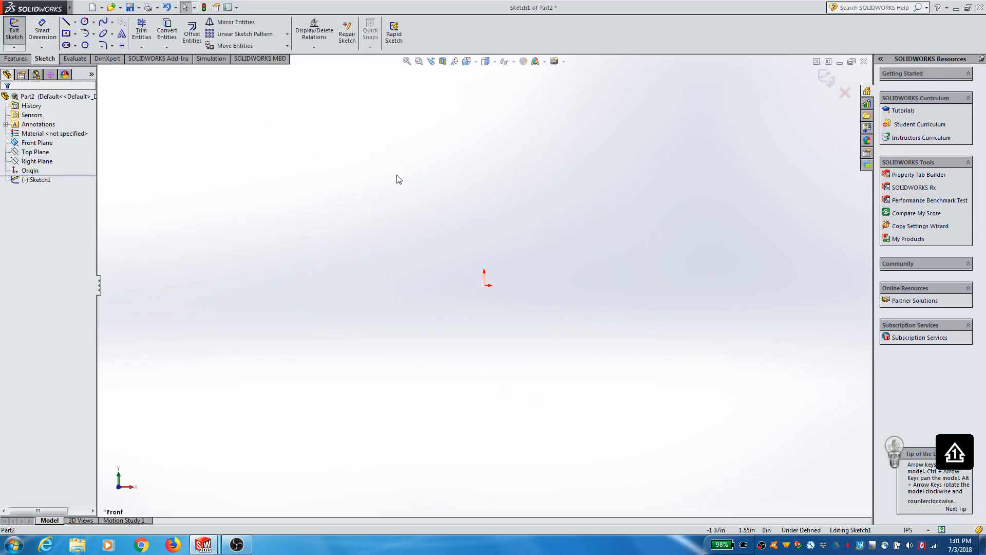
- Sketch a circle with a radius of about 0.91 in centered on the origin
left_click(85, 22)
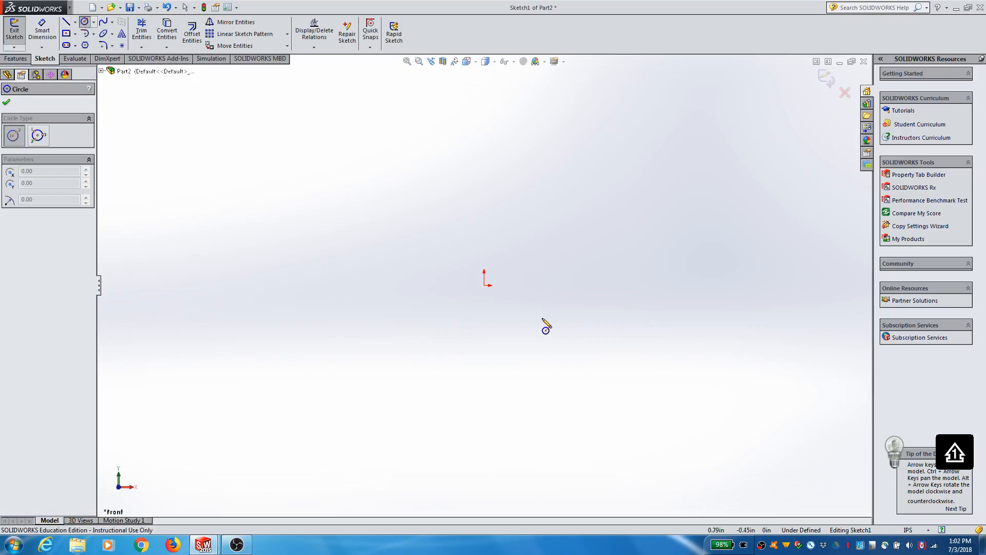
left_click(484, 286)
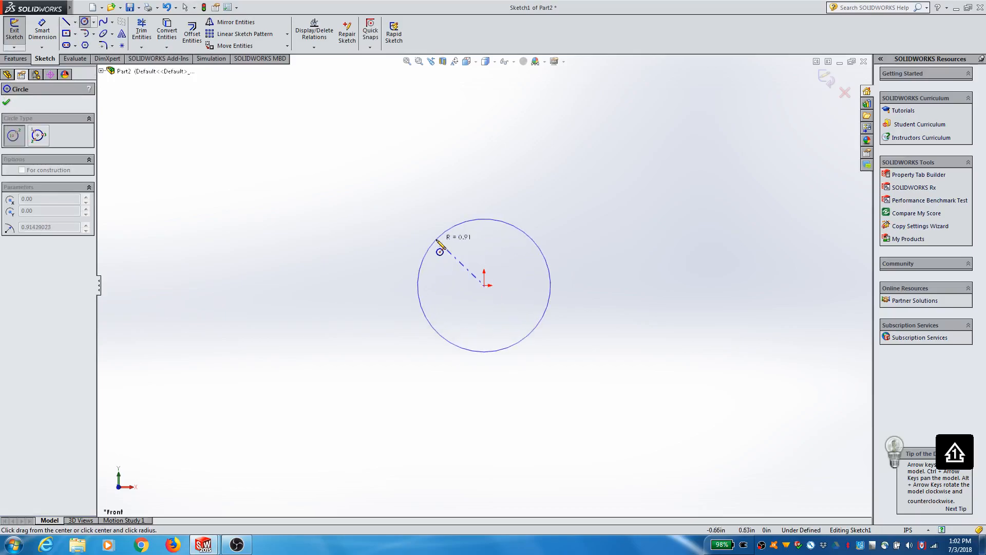
left_click(436, 241)
left_click(6, 101)
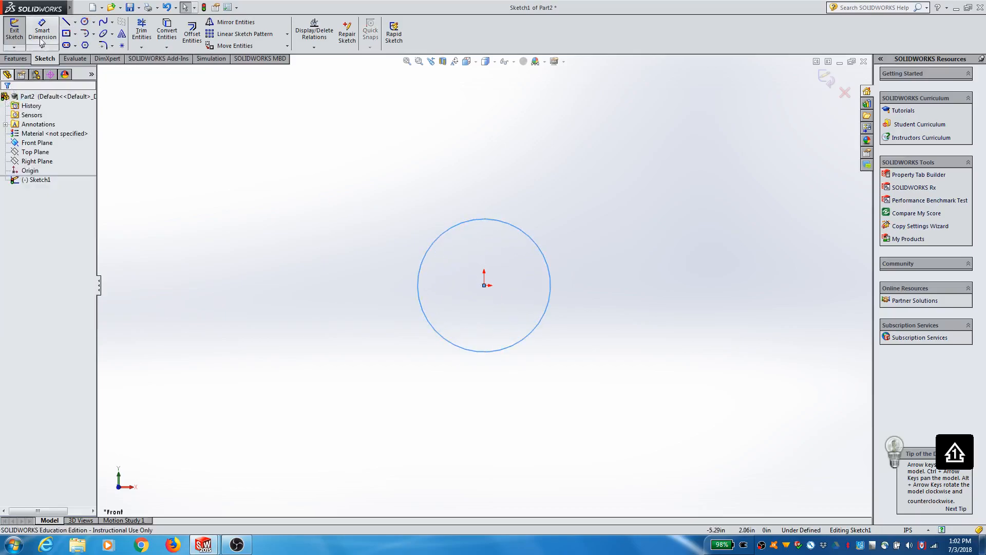
- Dimension the circle's diameter to 0.90 in and exit the sketch
left_click(42, 30)
left_click(506, 221)
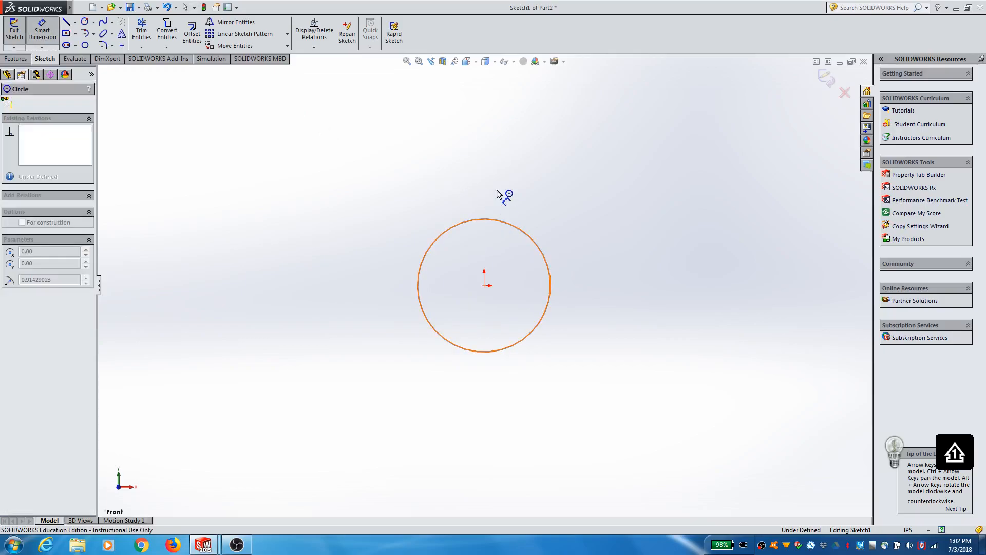
left_click(498, 192)
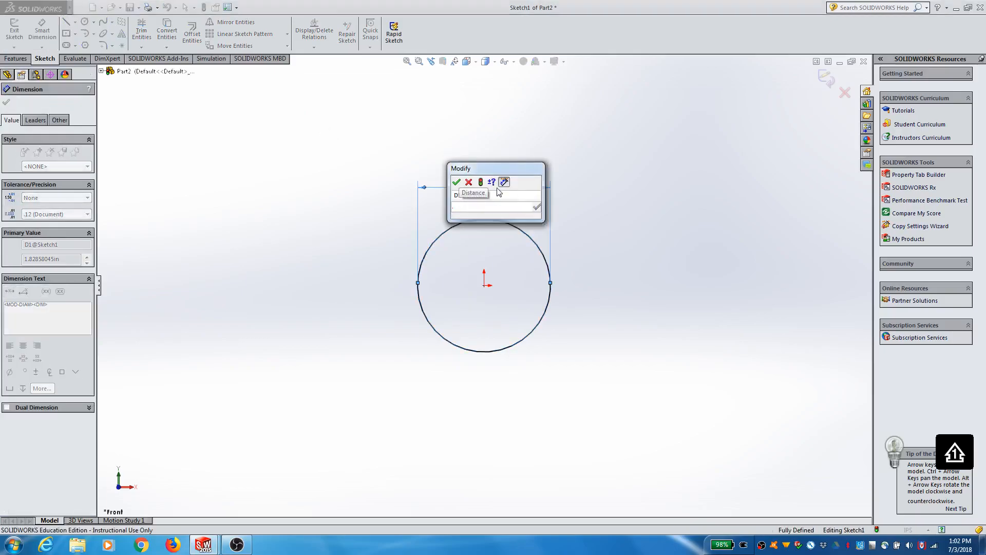
key("Return")
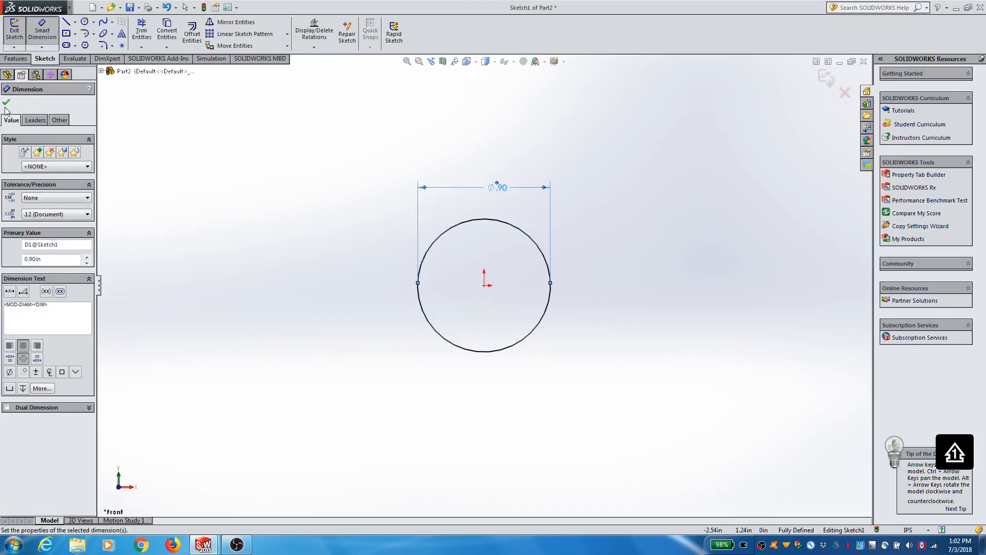
left_click(6, 102)
left_click(14, 30)
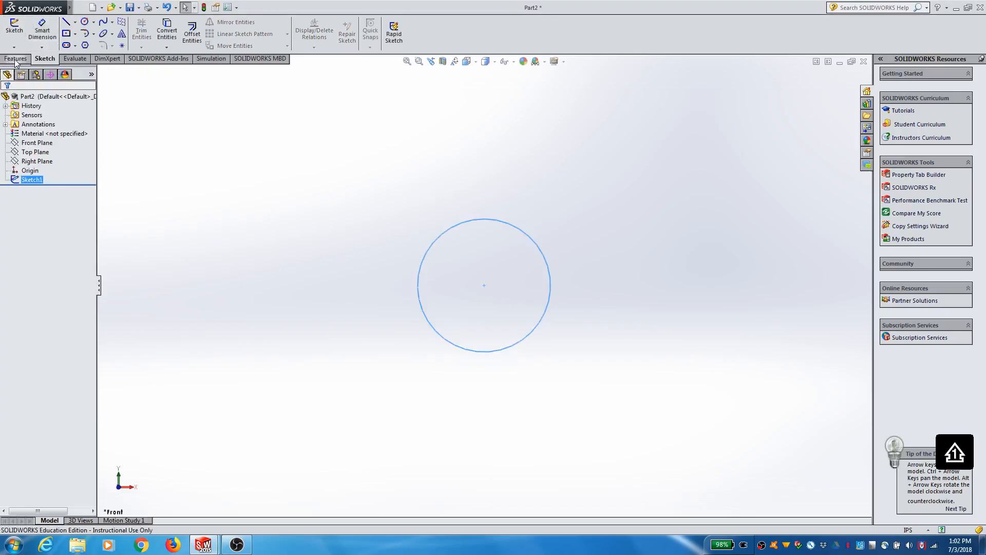
- Extrude the circle into a solid cylinder 2.5 in long with the Mid Plane end condition
left_click(16, 59)
left_click(20, 36)
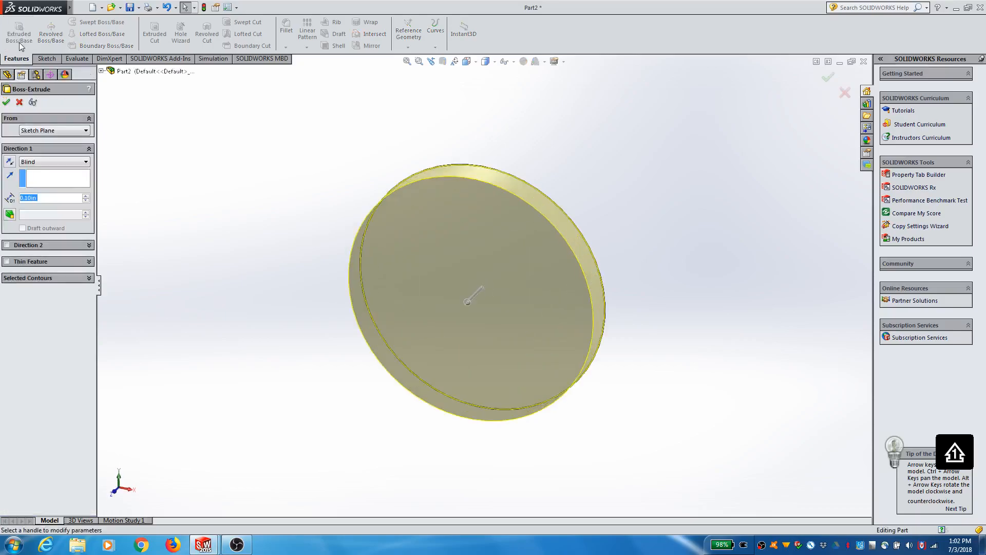
left_click(50, 163)
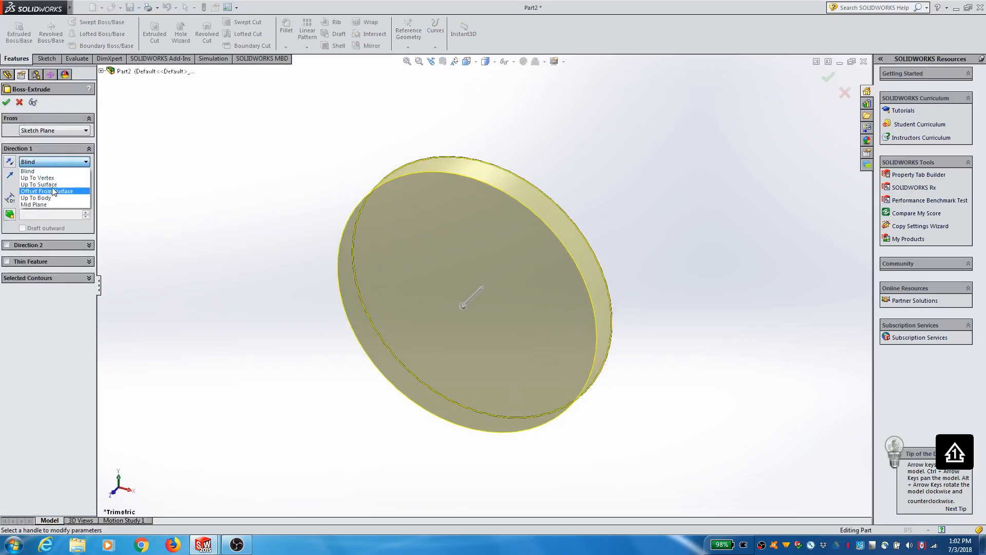
left_click(59, 205)
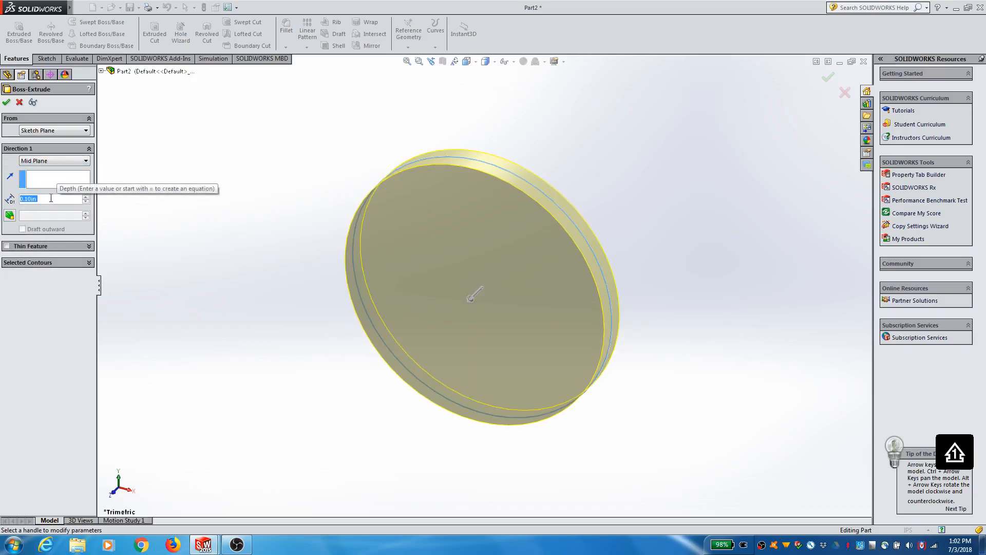
type("2.5")
key("Return")
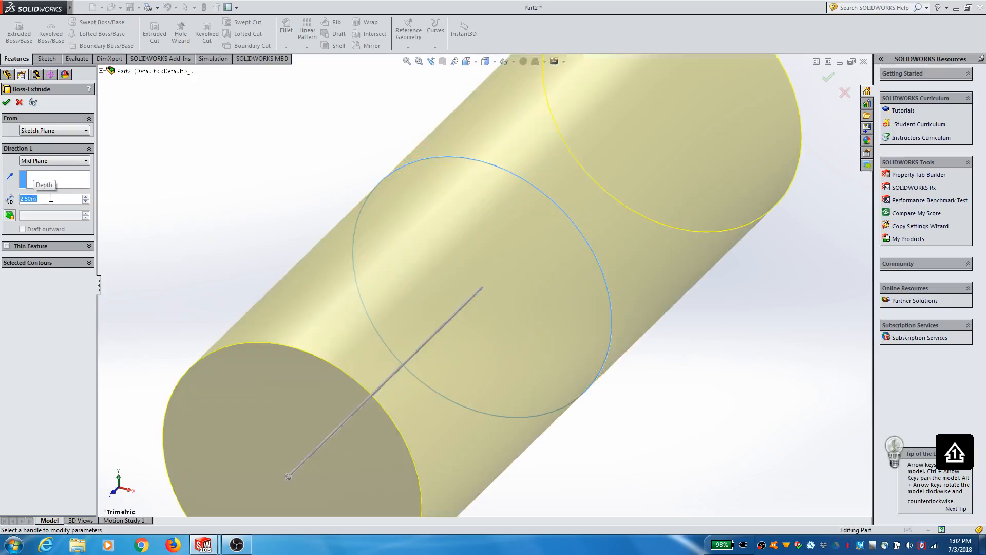
scroll(425, 265, "up", 5)
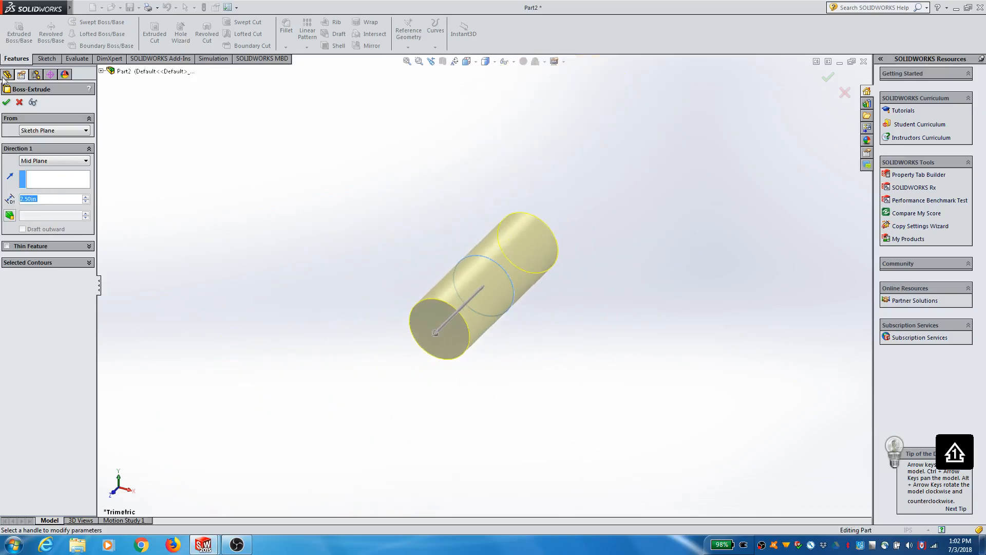
left_click(6, 103)
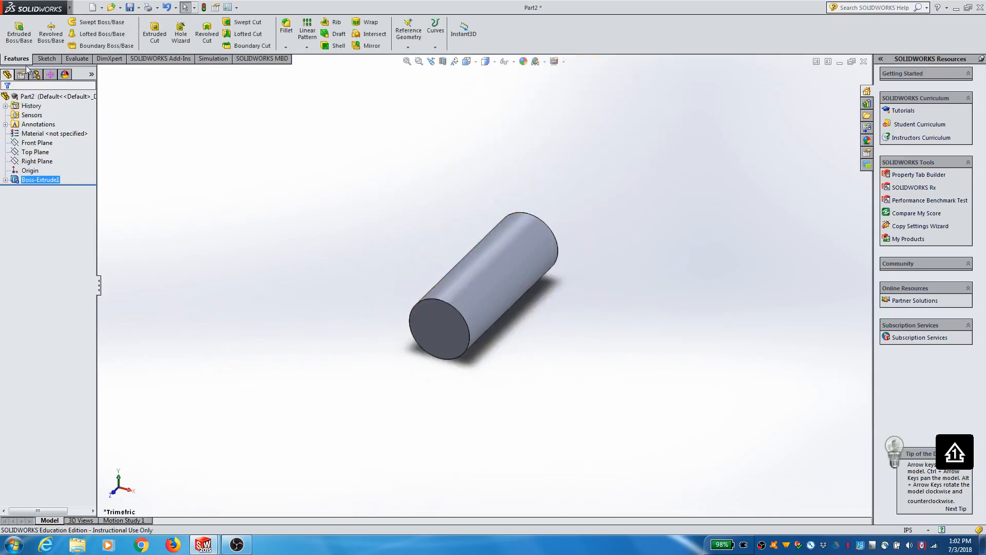
- Save the part to the Desktop as "Cylinder"
left_click(129, 7)
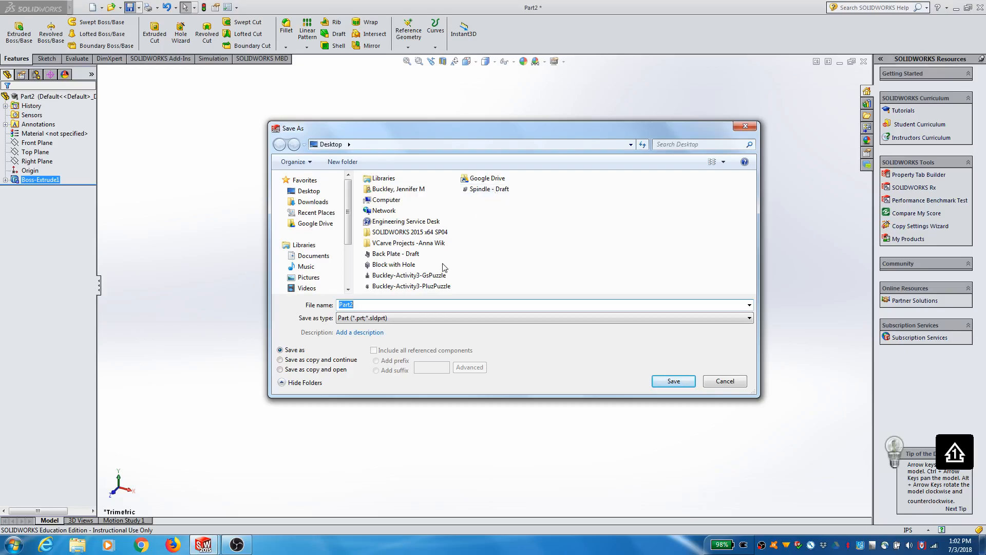
left_click(309, 190)
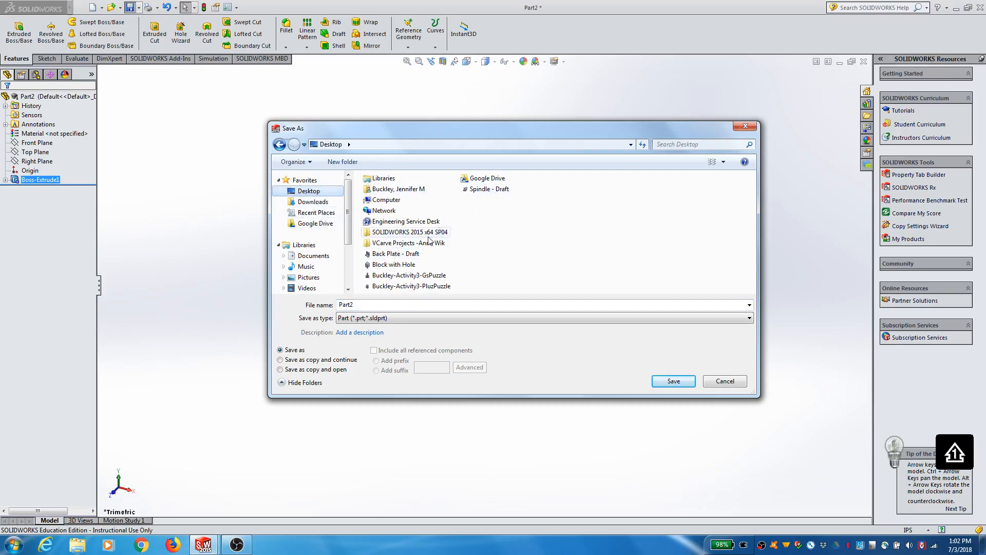
left_click(420, 309)
type("Cylinder")
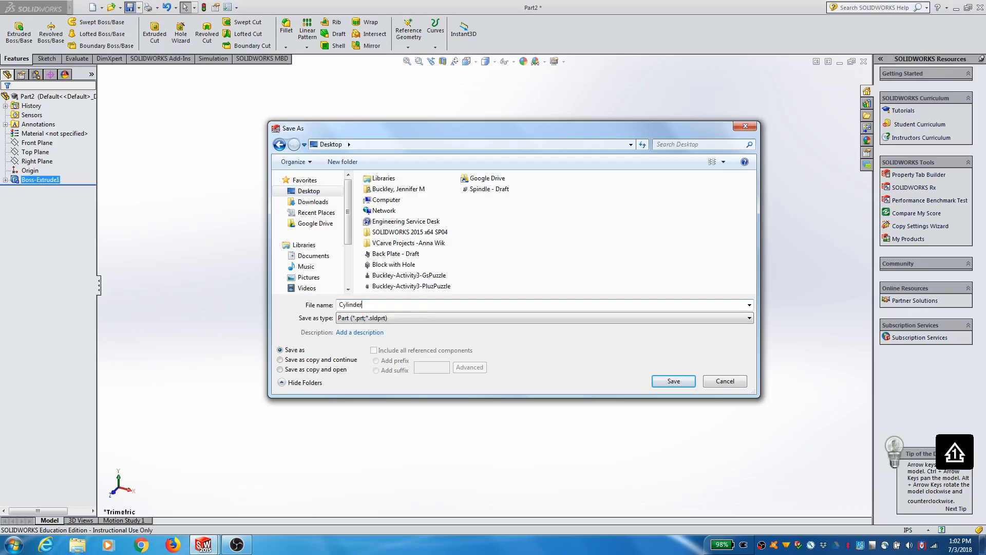
key("Return")
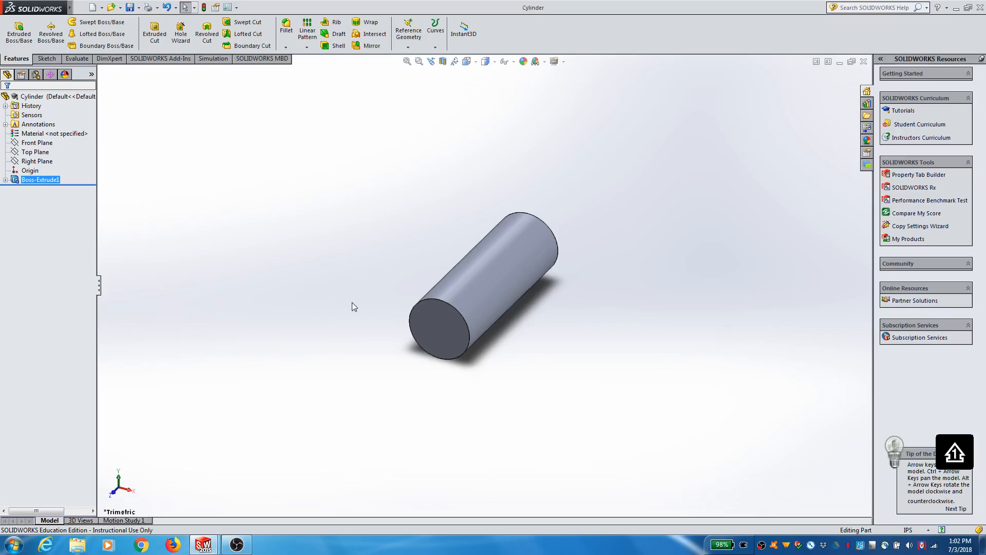
- Create a new assembly from the open part and place the Block with Hole part as its first component
left_click(102, 8)
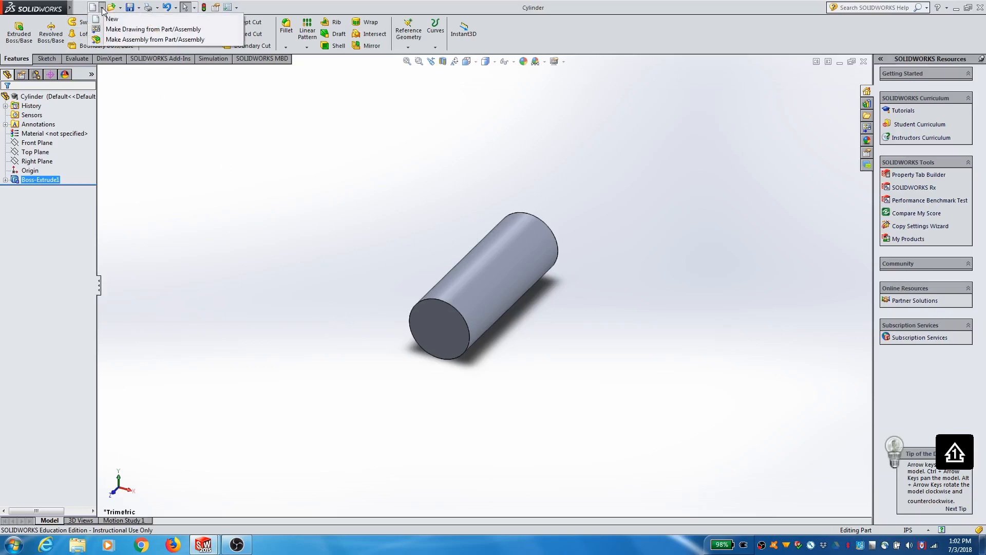
left_click(107, 39)
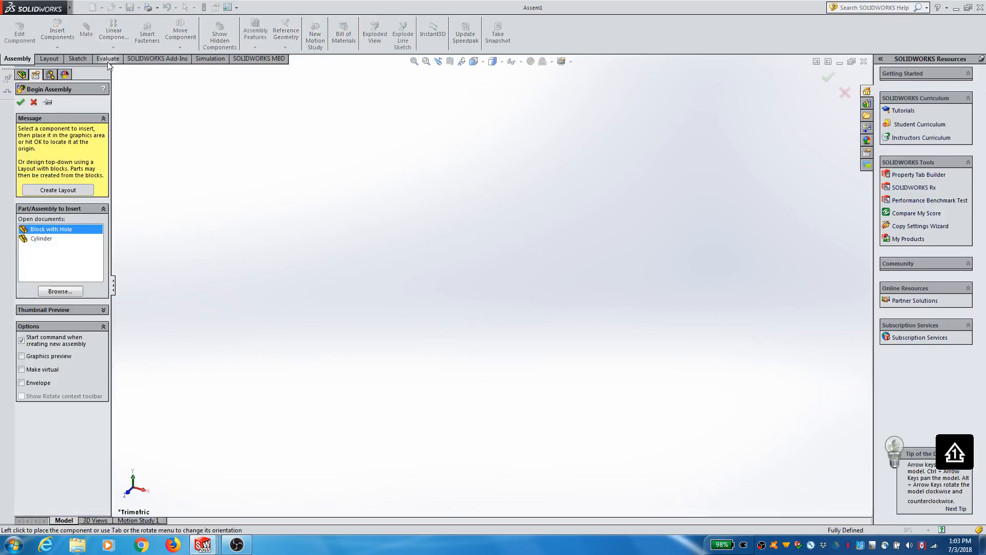
left_click(57, 231)
left_click(473, 276)
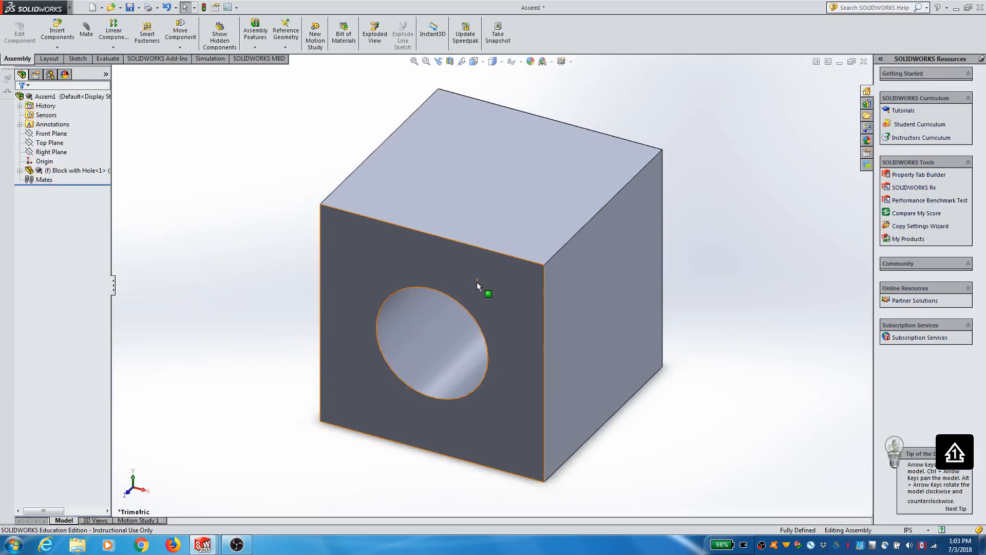
- Insert the Cylinder part into the assembly, beside the block on the side nearest its hole
scroll(476, 282, "up", 2)
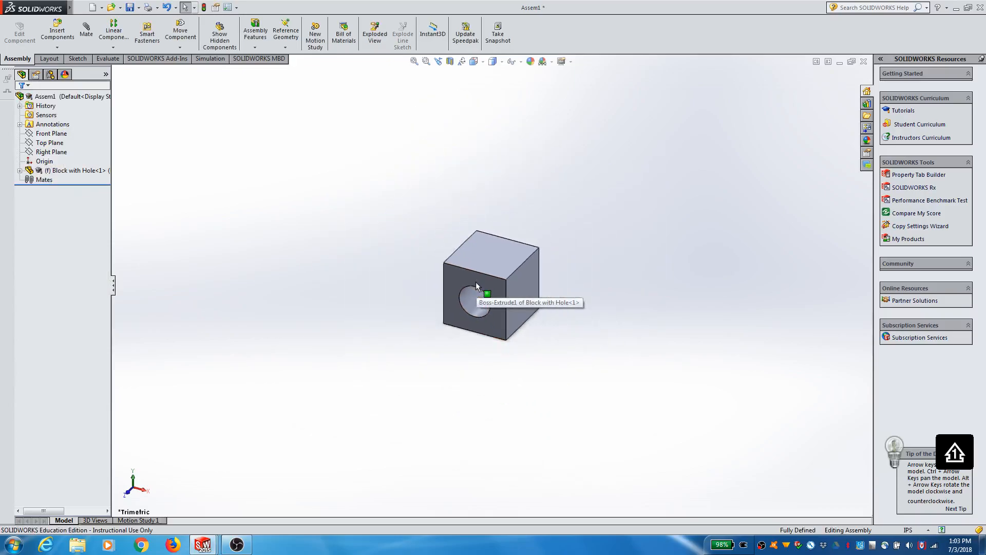
left_click(58, 48)
left_click(75, 57)
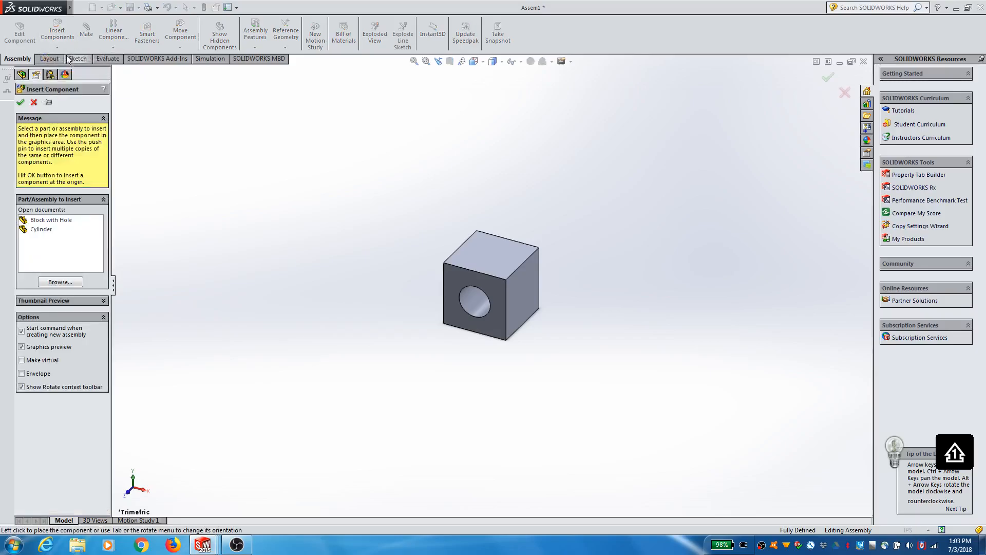
left_click(35, 228)
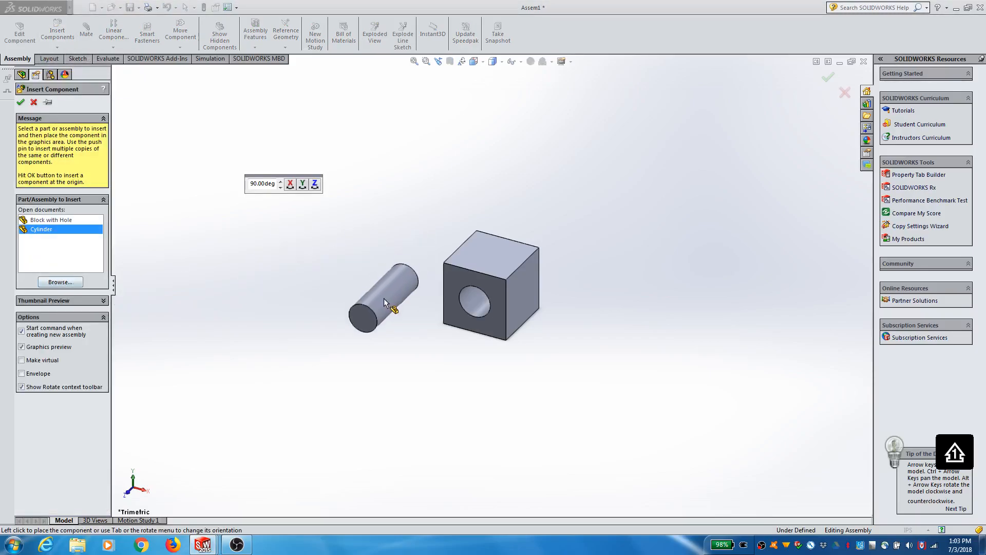
left_click(371, 301)
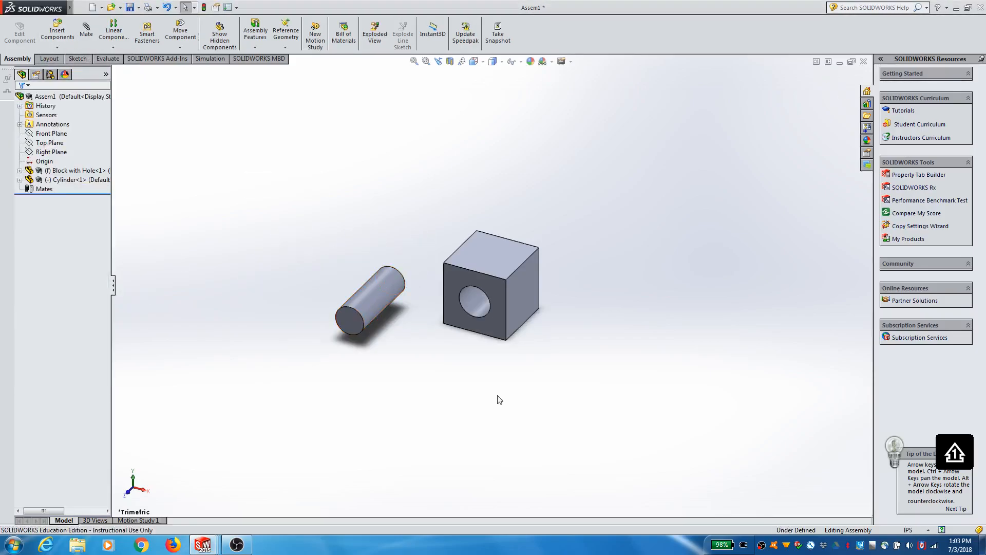
- Move and rotate the cylinder freely beside the block, and try to move the block
mouse_move(480, 361)
middle_mouse_down()
mouse_move(453, 332)
mouse_move(529, 334)
mouse_move(496, 324)
mouse_move(453, 341)
mouse_move(475, 354)
middle_mouse_up()
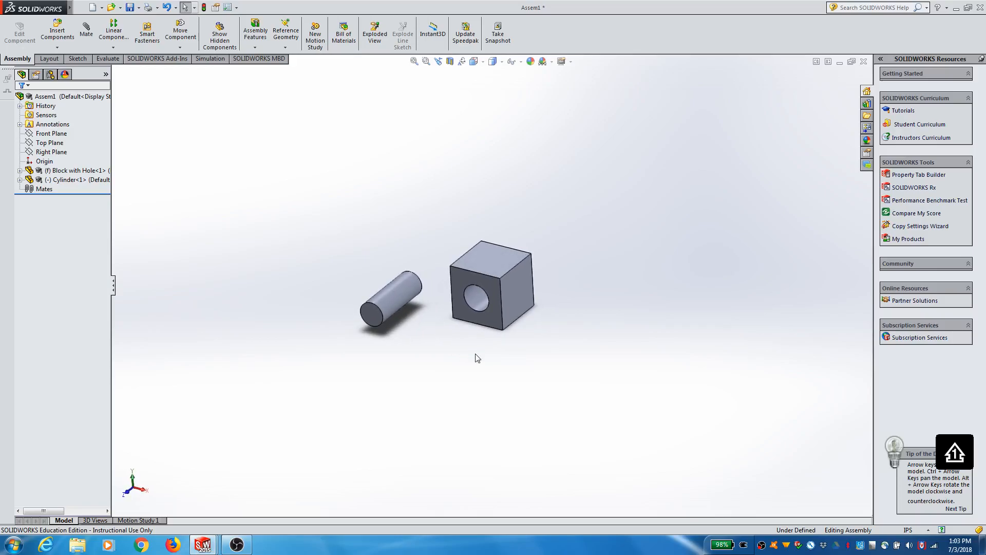
scroll(476, 354, "up", 3)
scroll(475, 354, "down", 3)
scroll(495, 194, "up", 2)
scroll(496, 198, "down", 2)
mouse_move(452, 360)
middle_mouse_down()
mouse_move(438, 355)
mouse_move(457, 348)
middle_mouse_up()
left_click_drag(398, 285, 382, 298)
key("Escape")
left_click_drag(546, 287, 535, 284)
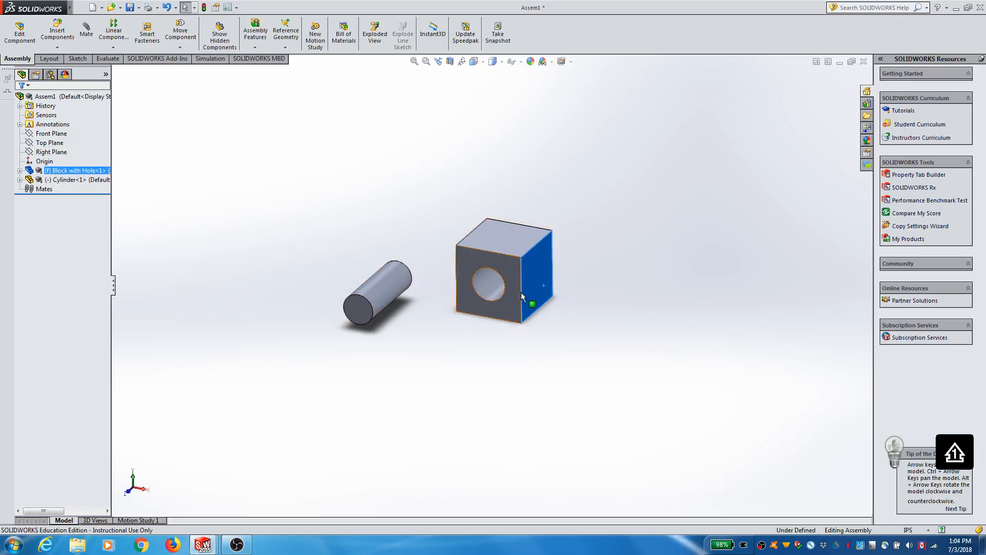
scroll(539, 316, "up", 1)
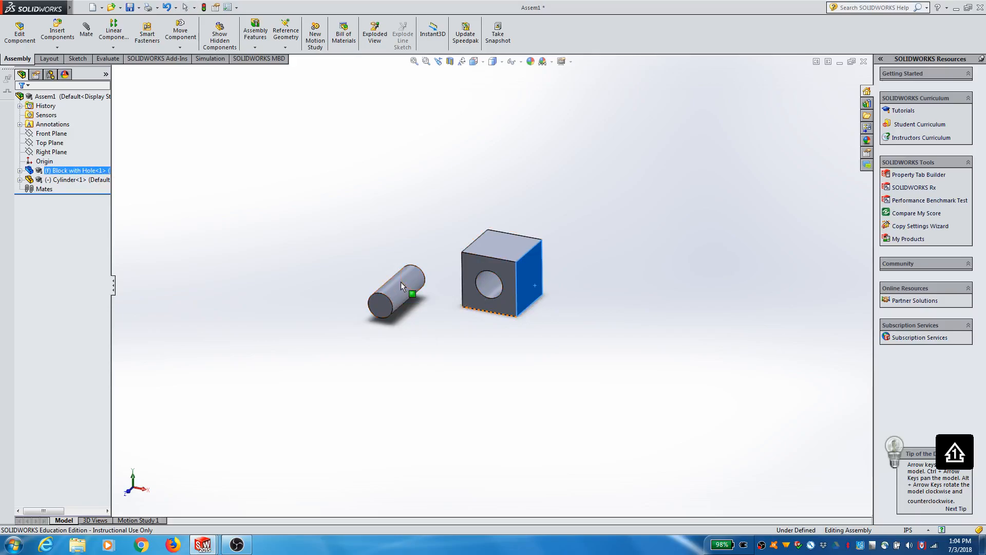
right_click_drag(402, 289, 382, 241)
left_click(416, 333)
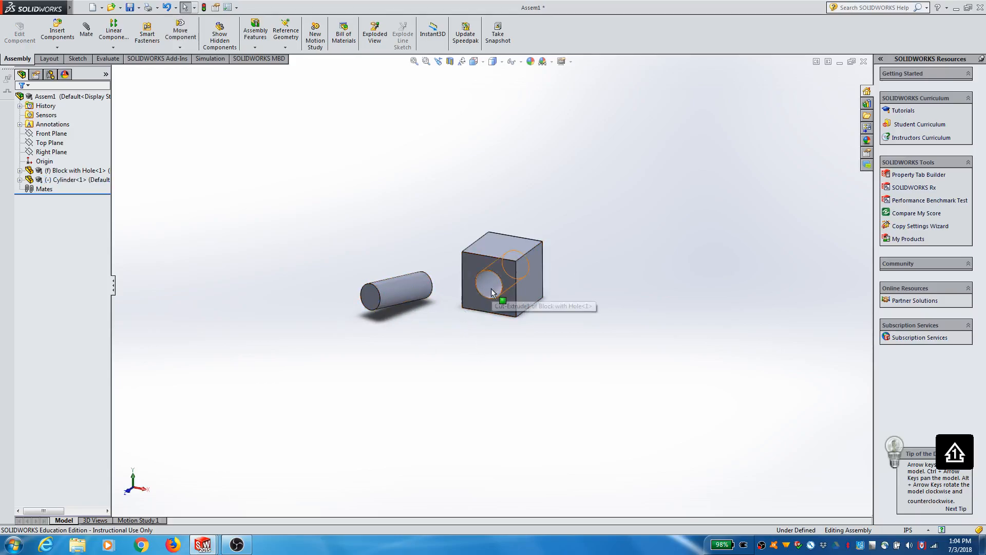
- Add a Concentric mate between the block's hole surface and the cylinder's outer surface
left_click(86, 31)
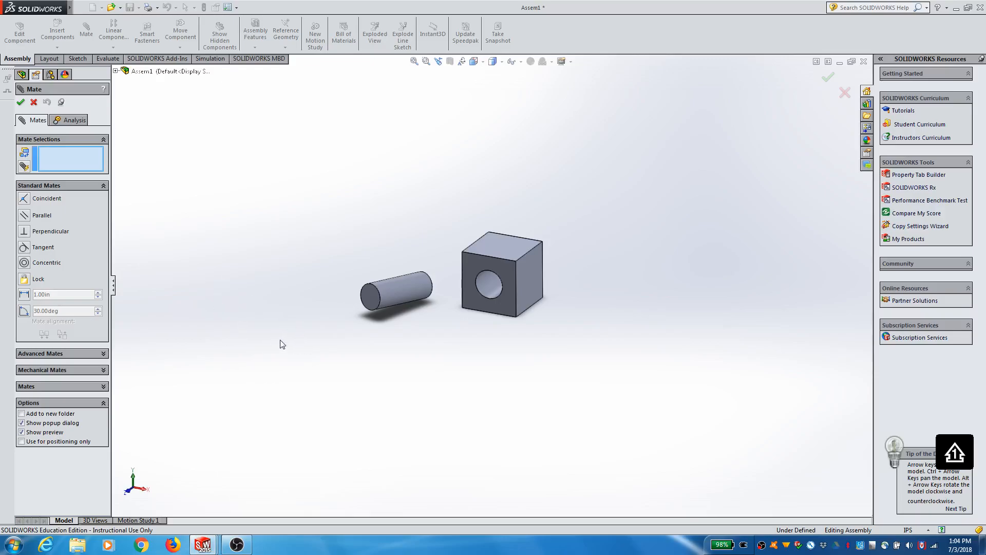
left_click(24, 263)
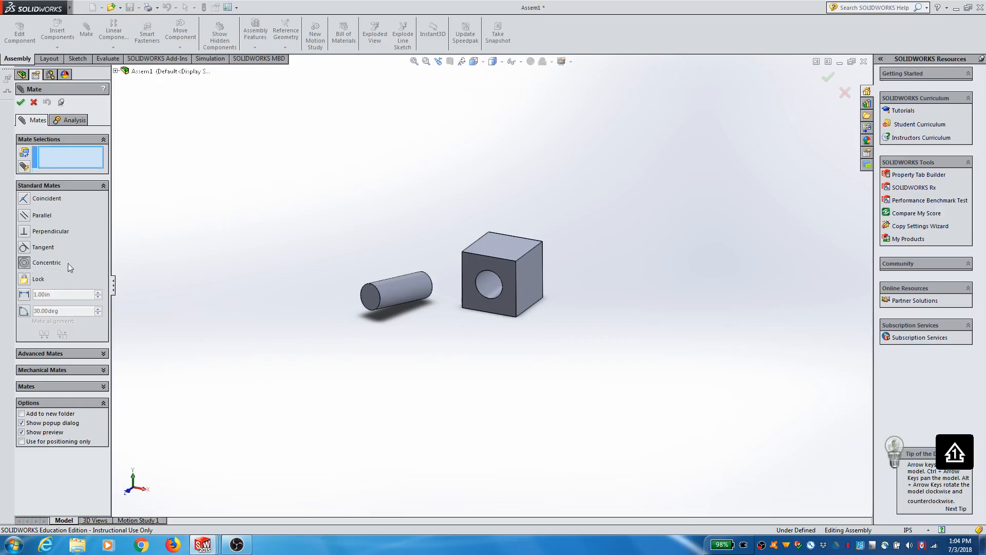
left_click(487, 289)
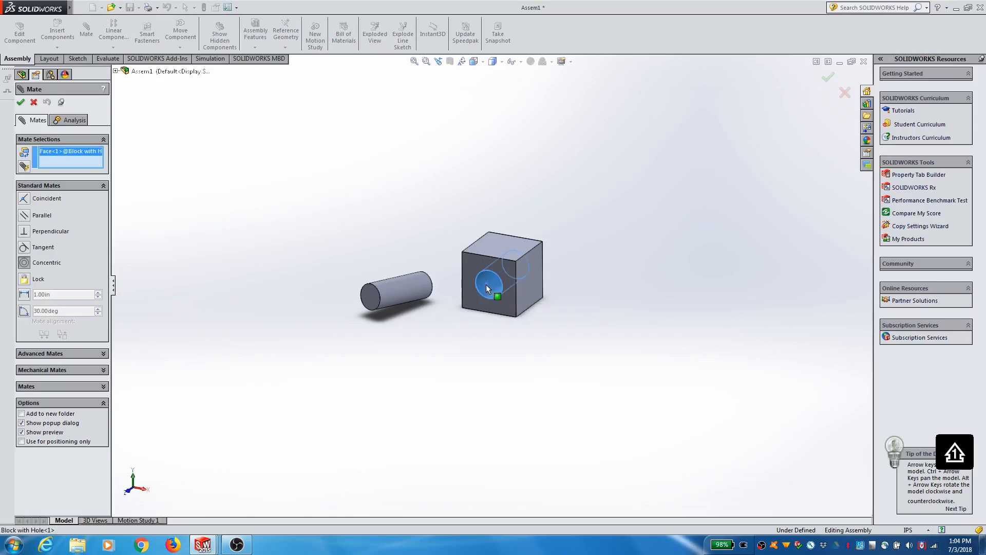
left_click(408, 303)
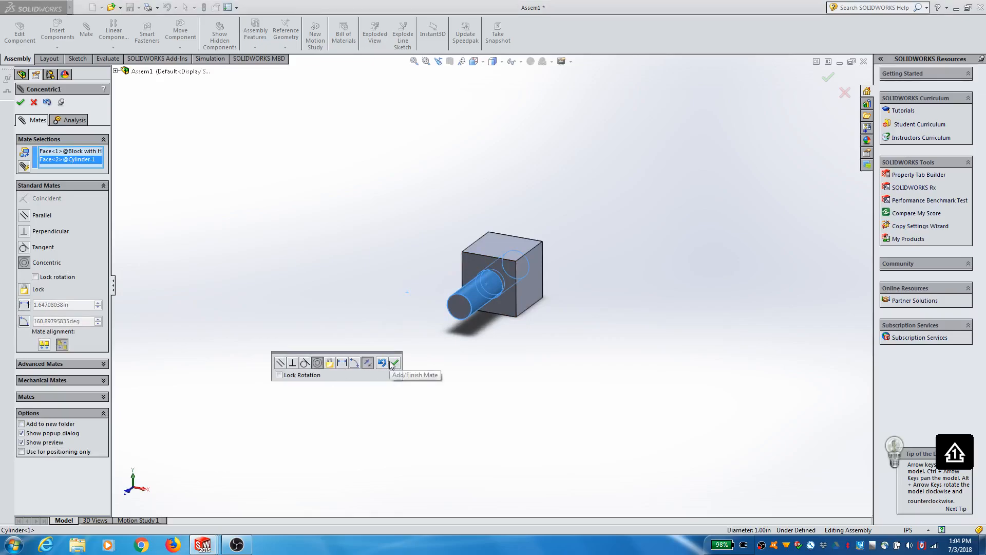
left_click(393, 363)
- Slide the cylinder along the hole's axis out of the block and back into the hole
left_click_drag(495, 293, 467, 337)
left_click(463, 308)
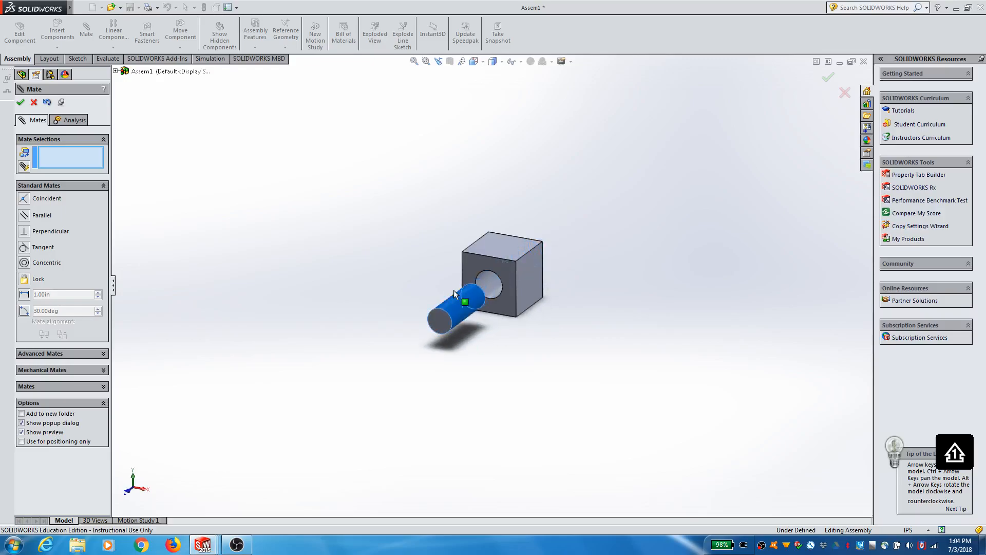
left_click_drag(449, 283, 510, 311)
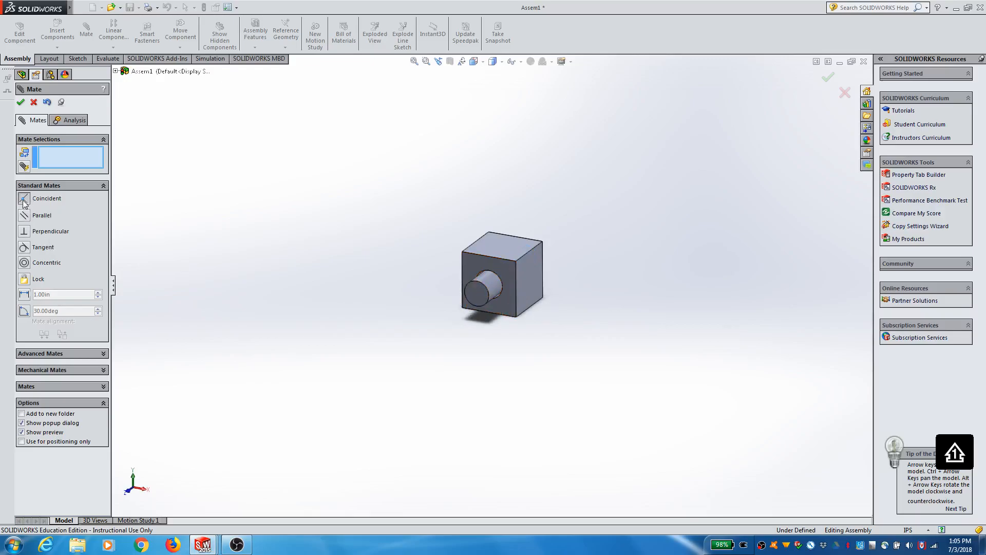
left_click(466, 295)
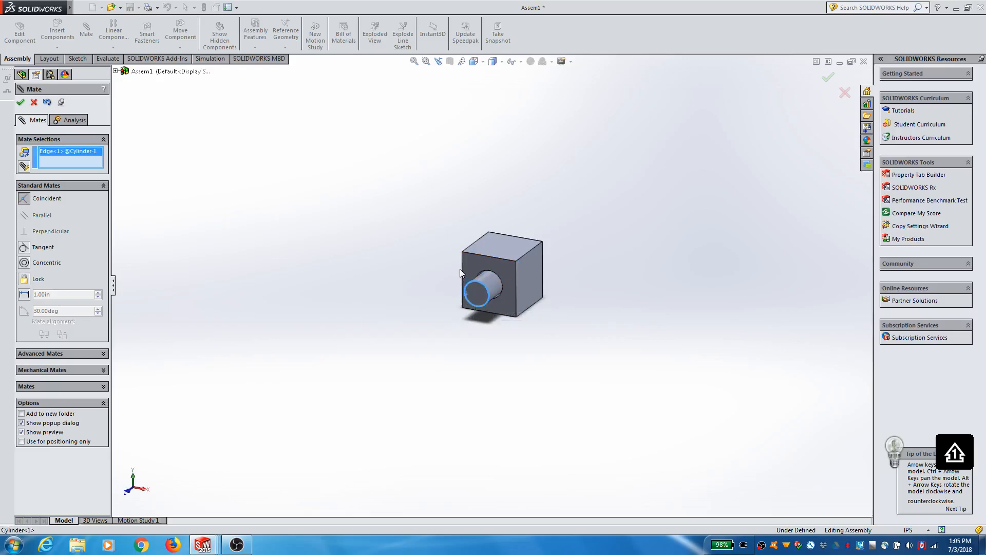
right_click(53, 151)
left_click(83, 155)
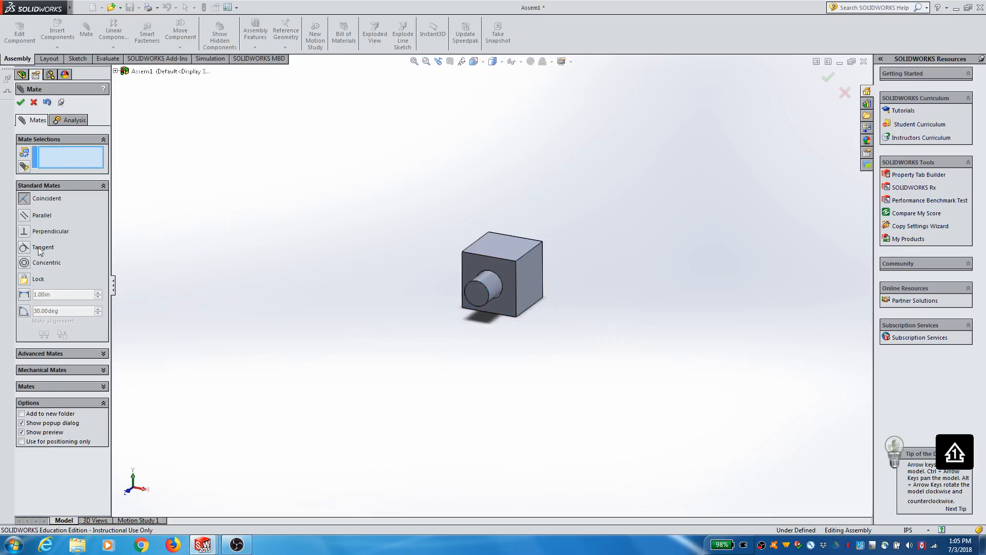
- Add a Coincident mate between the cylinder's protruding end face and the block face around the hole, and finish mating
left_click(473, 291)
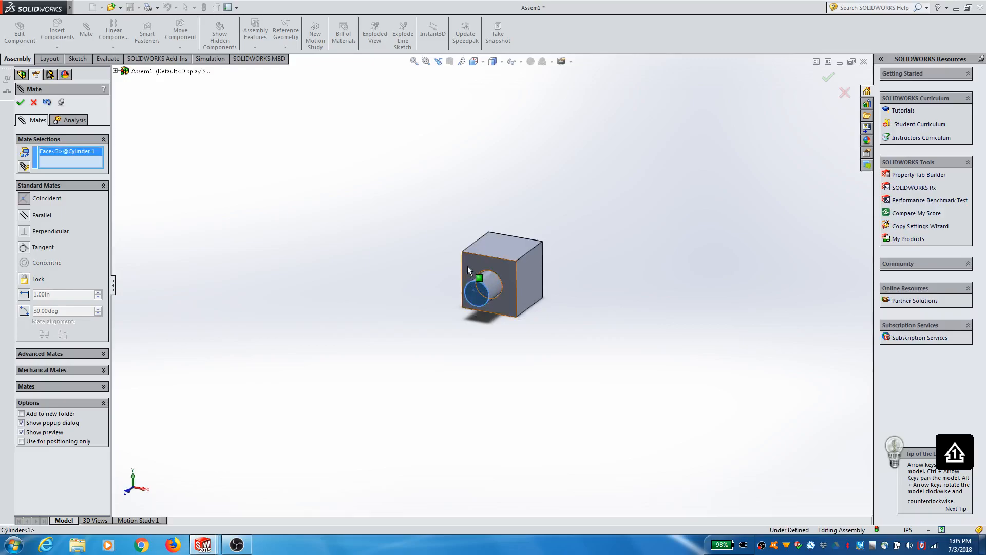
left_click(470, 265)
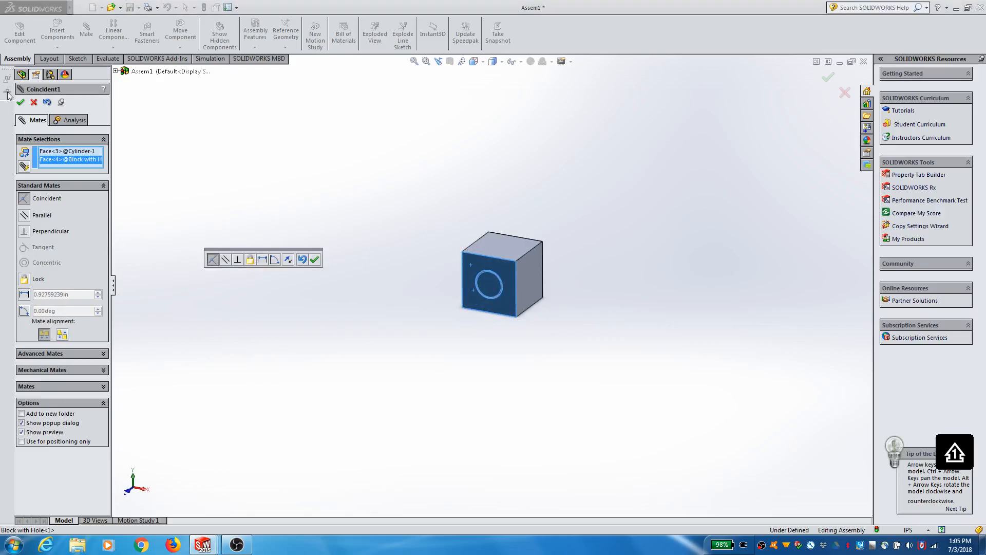
left_click(20, 102)
middle_click_drag(642, 408, 600, 422)
scroll(472, 285, "down", 5)
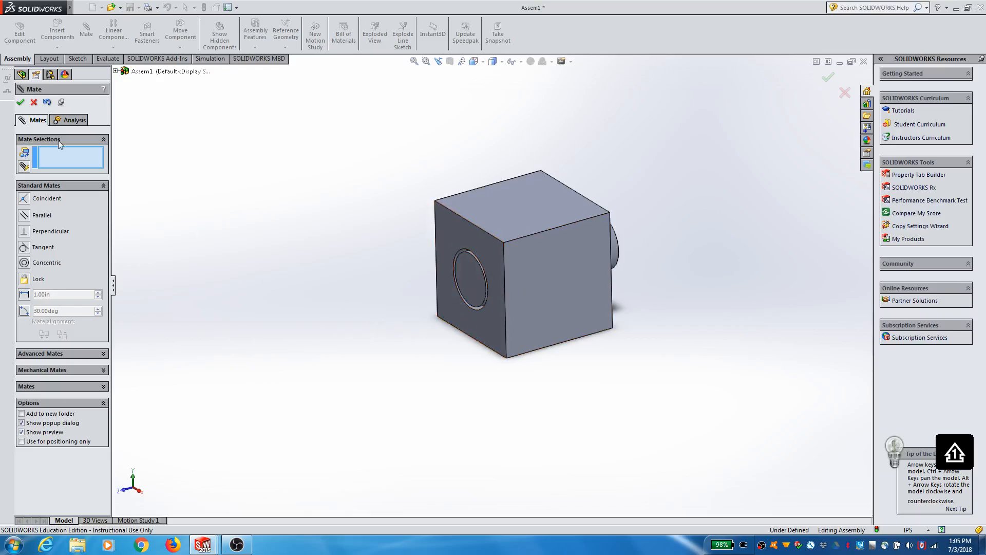
left_click(20, 103)
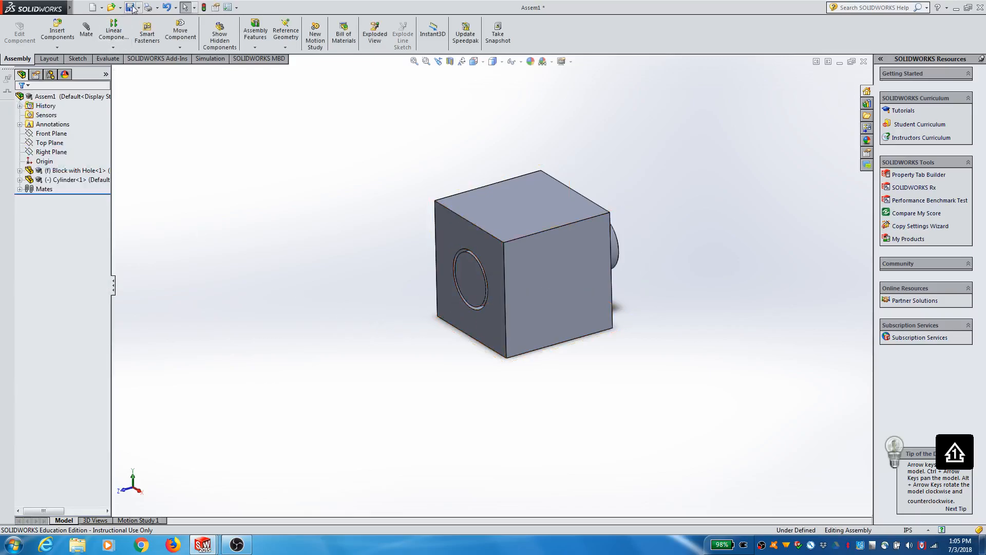
- Save the assembly to the Desktop as "Block Cylinder Assembly"
left_click(130, 7)
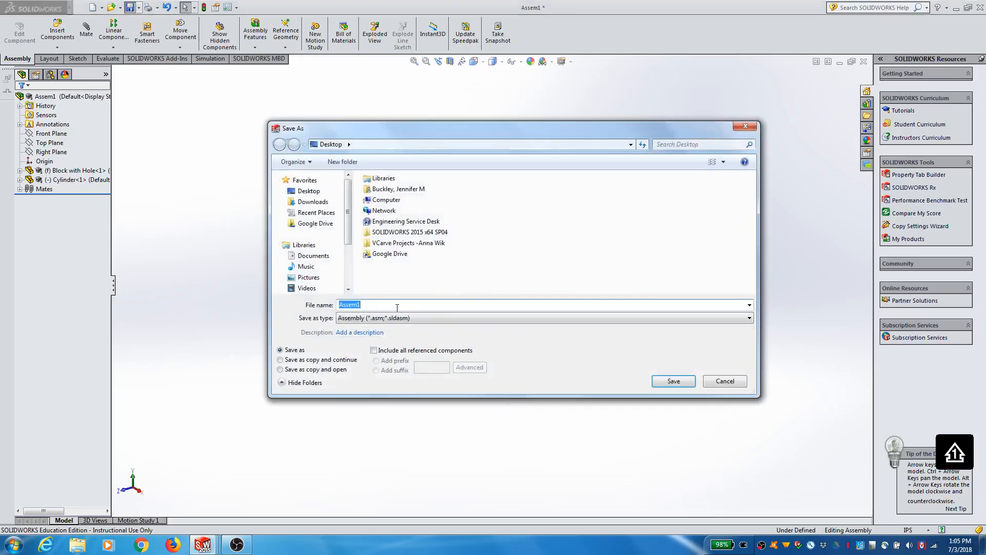
left_click(306, 190)
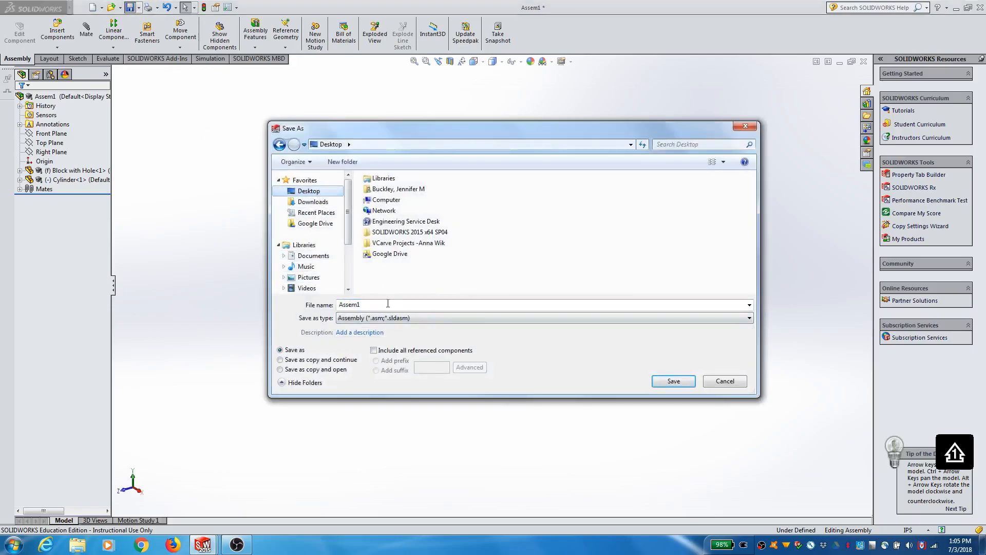
type("Block Cylinder")
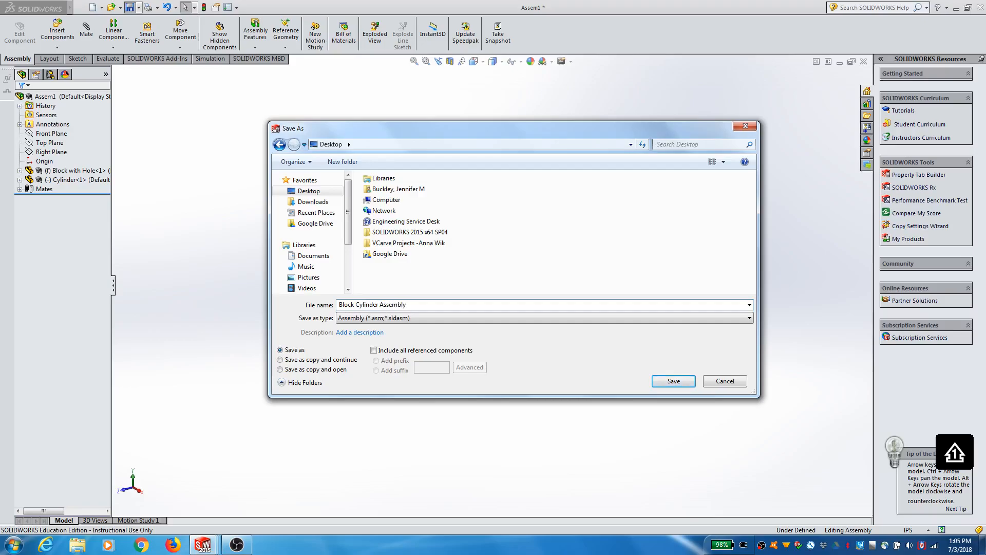
key("Return")
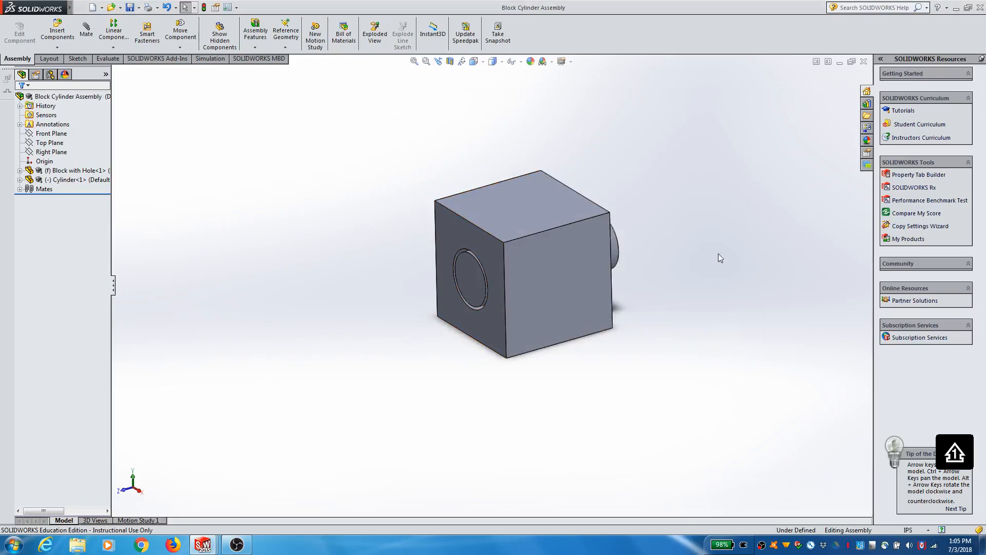